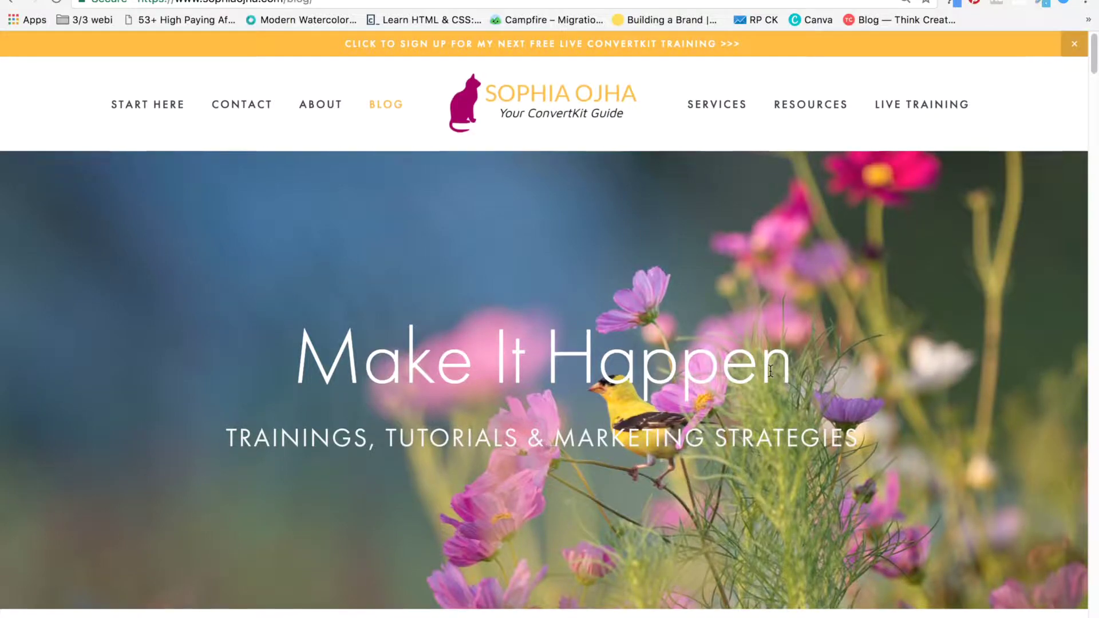
# Scroll past the blog banner to post 022, 'How to Create A Custom Opt-out Link in Your Email'
pyautogui.scroll(-3, 771, 371)
pyautogui.scroll(-5, 770, 371)
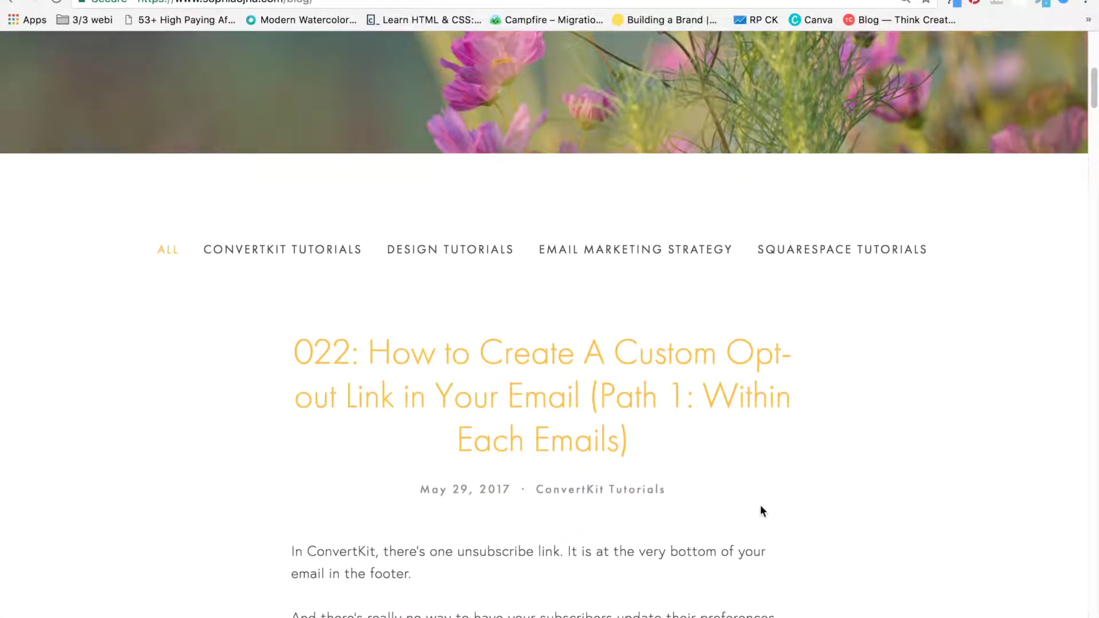
pyautogui.scroll(-3, 761, 506)
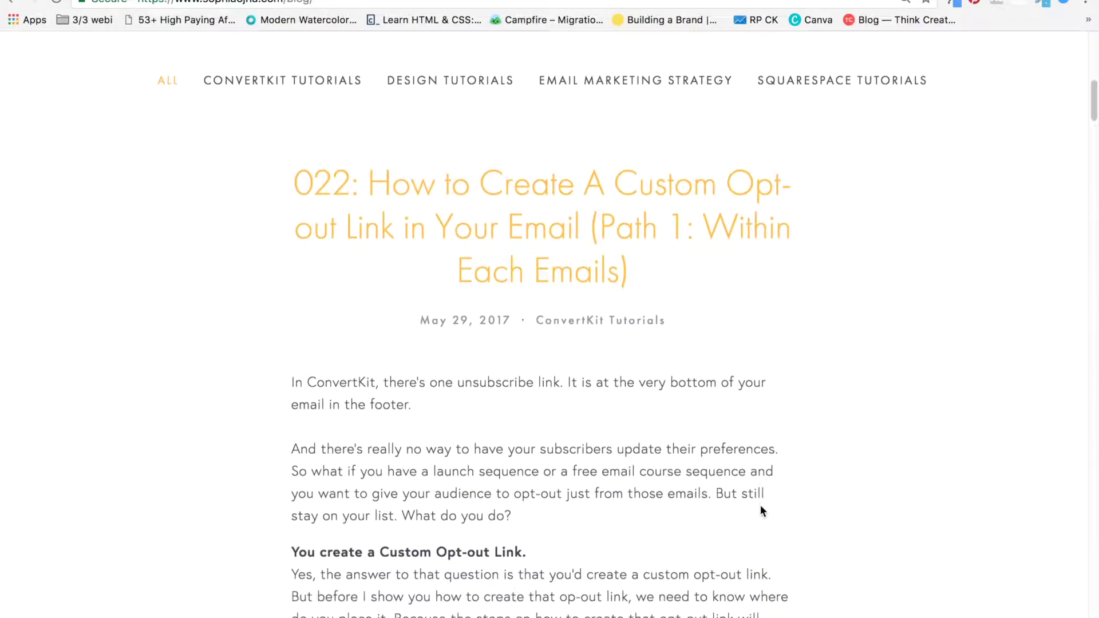
pyautogui.scroll(-2, 760, 509)
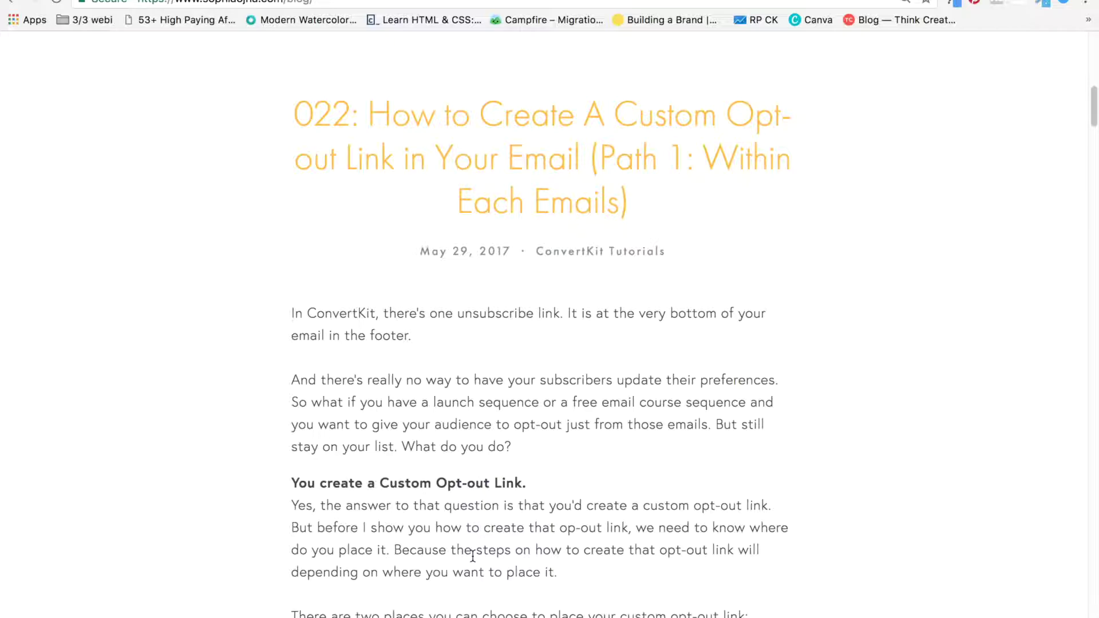
# Scroll through the Path 1 and Path 2 paragraphs of the opt-out post
pyautogui.scroll(-2, 474, 540)
pyautogui.scroll(-3, 473, 540)
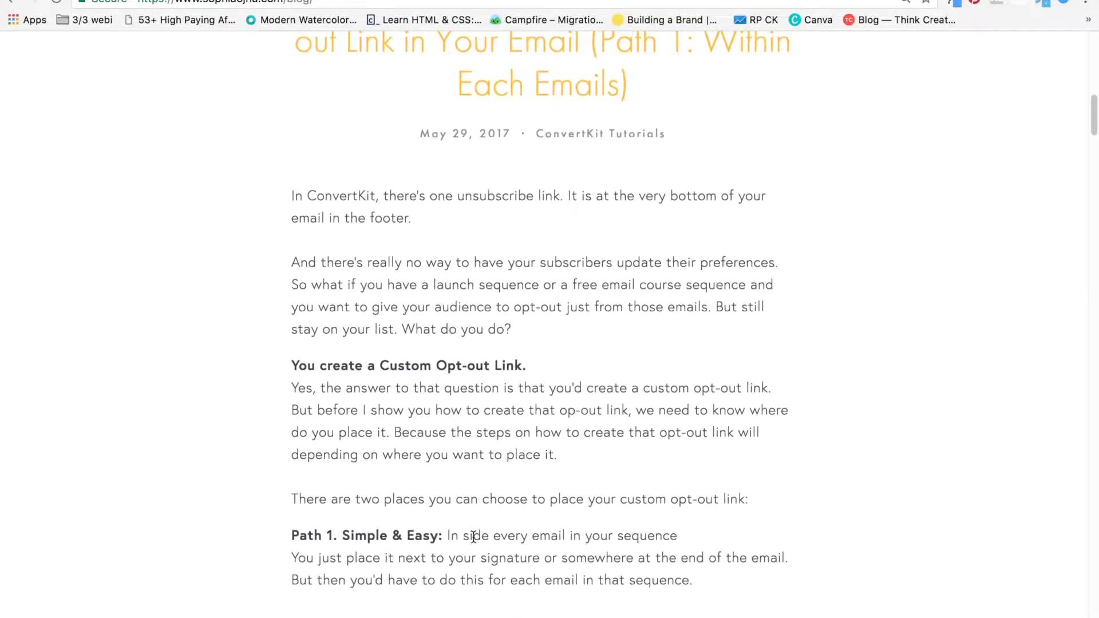
pyautogui.scroll(-4, 473, 536)
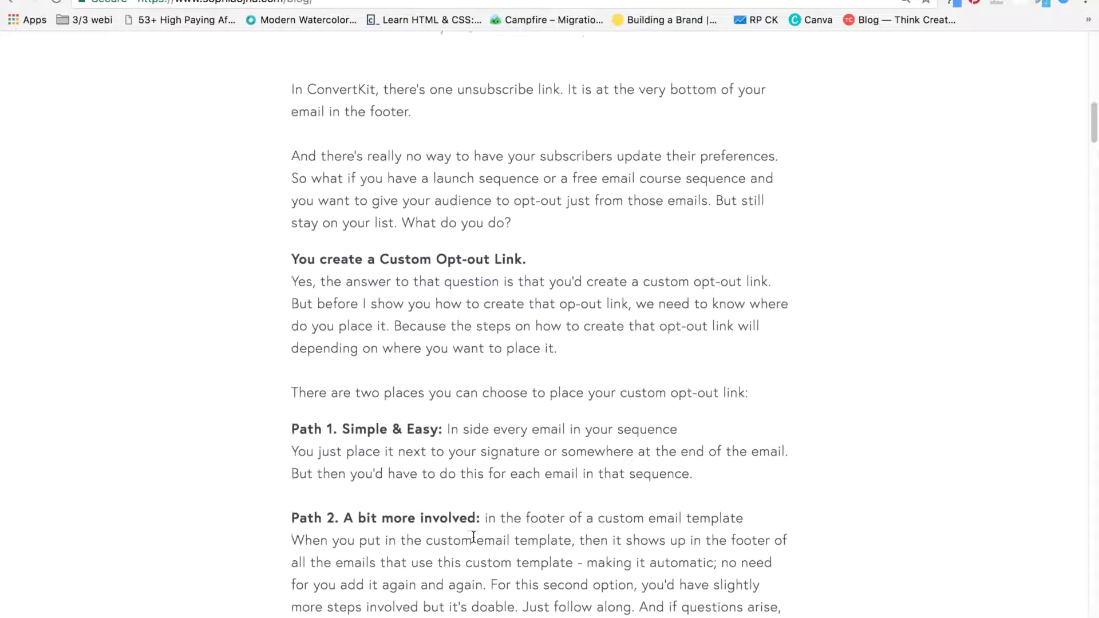
pyautogui.scroll(-1, 473, 536)
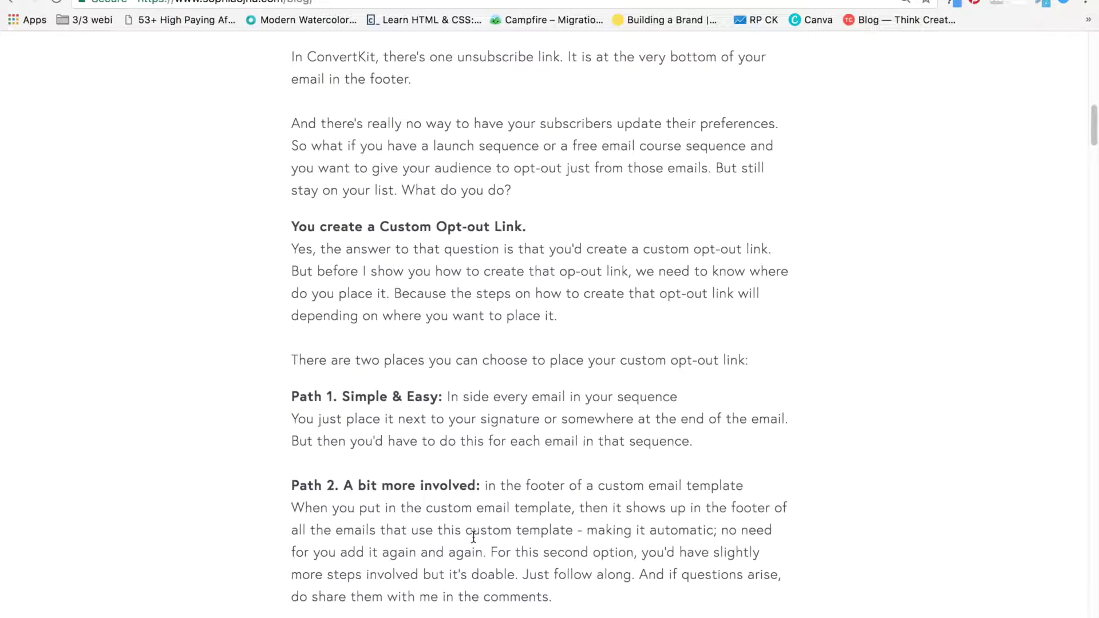
pyautogui.scroll(-4, 473, 536)
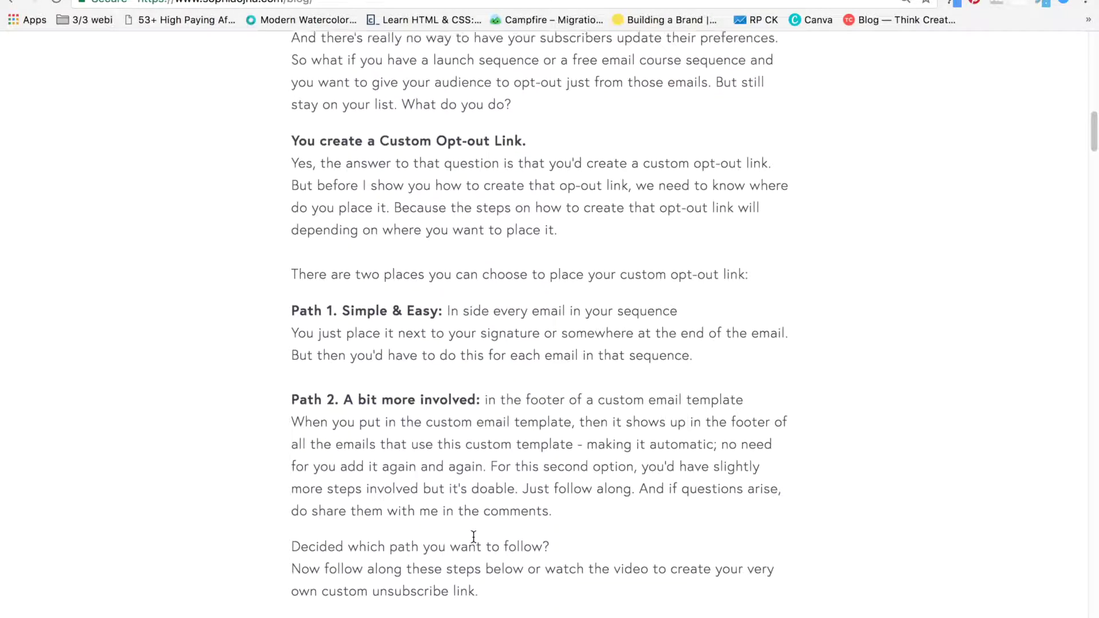
pyautogui.scroll(-1, 473, 537)
pyautogui.scroll(2, 473, 536)
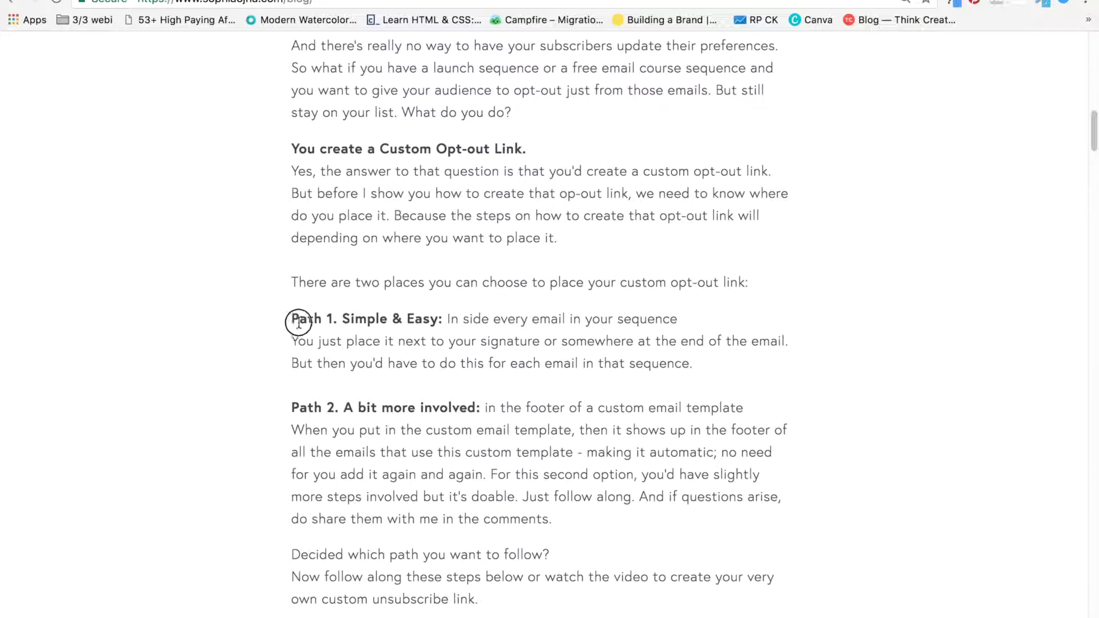
# Highlight the Path 1 and Path 2 headings in turn, finishing with Path 1 selected
pyautogui.moveTo(291, 318); pyautogui.dragTo(337, 322)
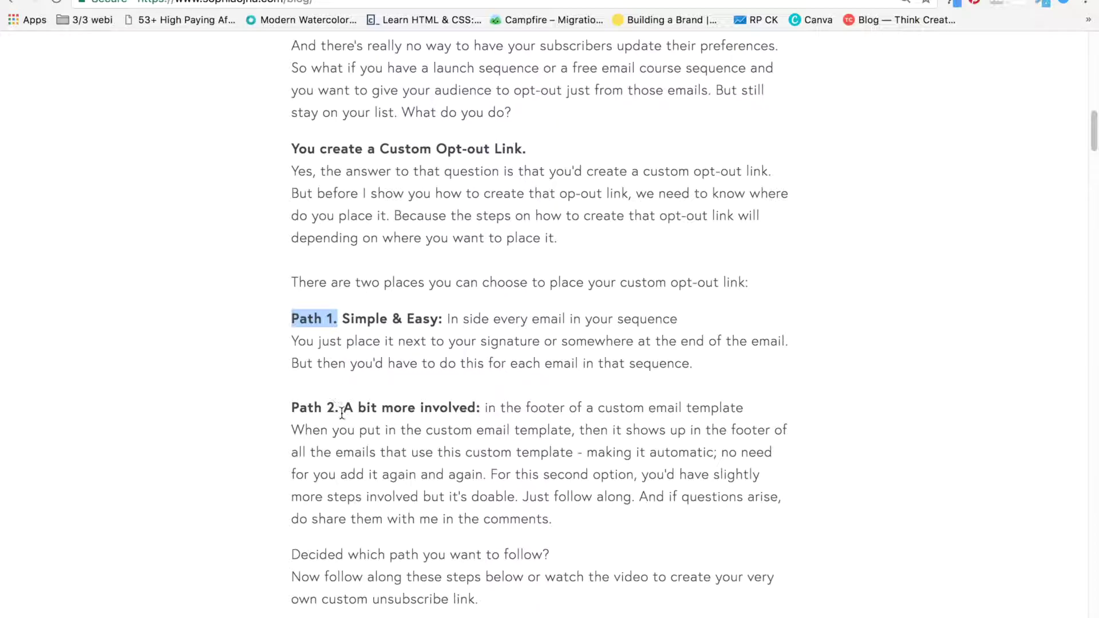
pyautogui.moveTo(339, 409); pyautogui.dragTo(293, 412)
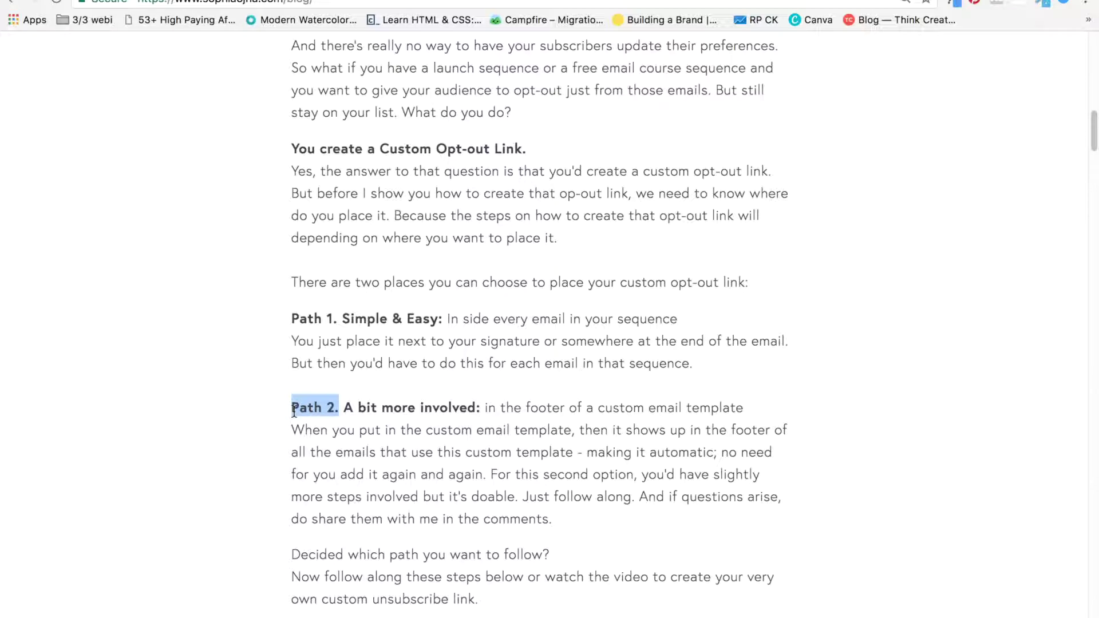
pyautogui.click(336, 411)
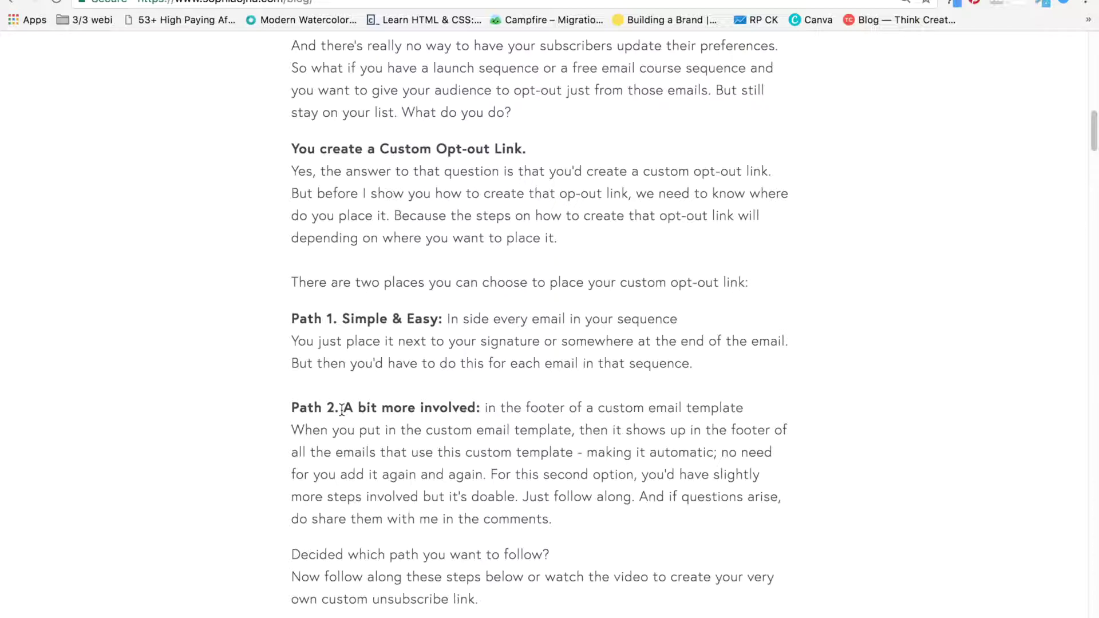
pyautogui.moveTo(293, 408); pyautogui.dragTo(481, 399)
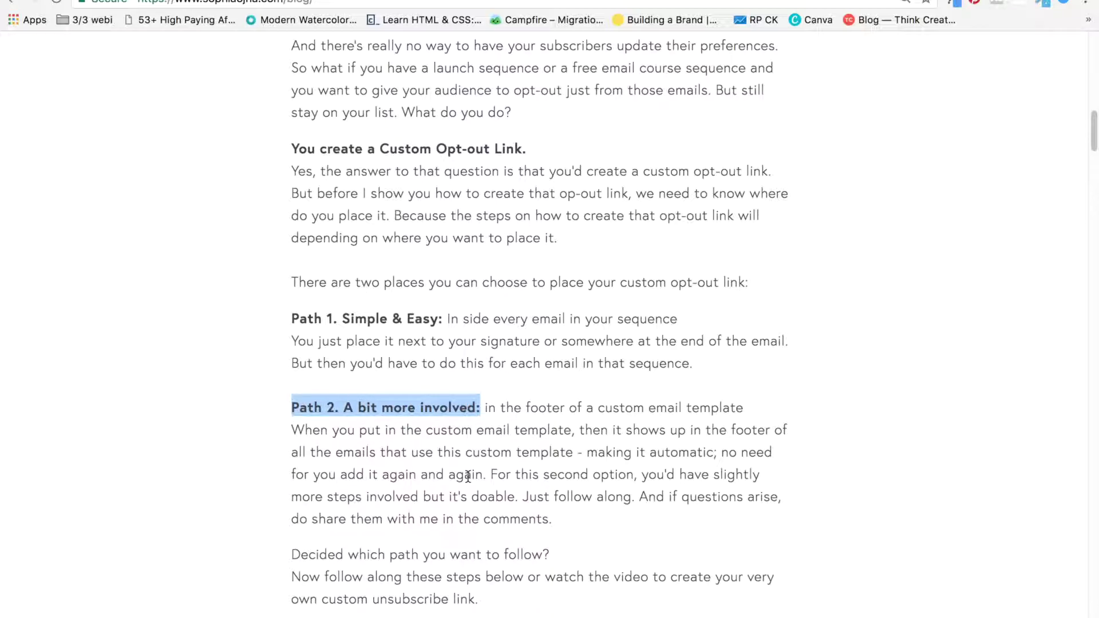
pyautogui.click(385, 366)
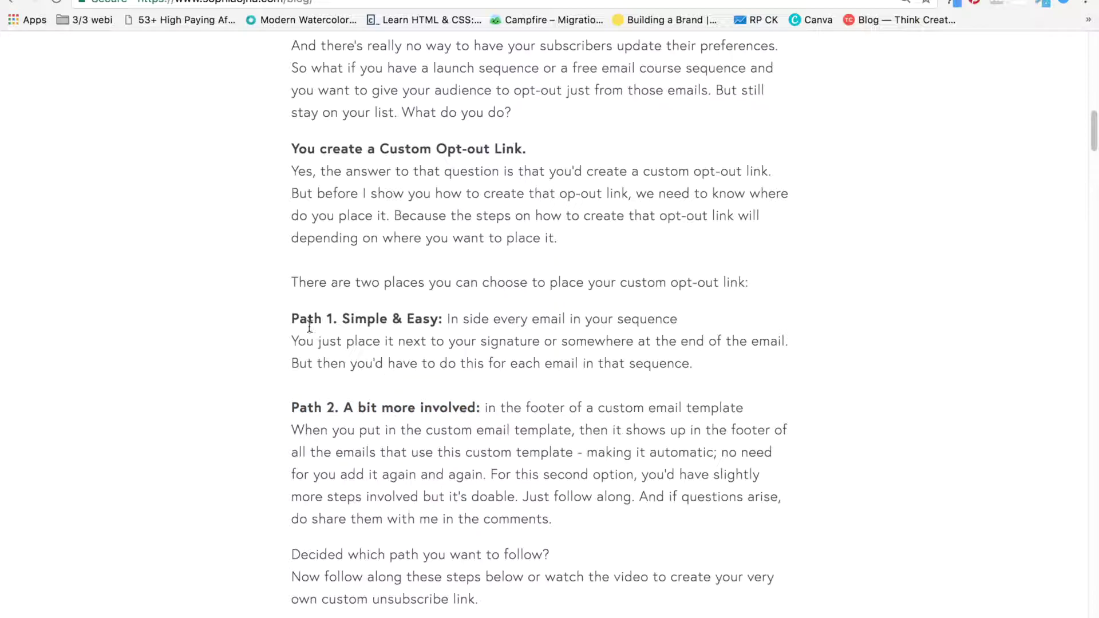
pyautogui.moveTo(292, 320); pyautogui.dragTo(339, 319)
# Scroll down through the Path 1 section of the blog post
pyautogui.scroll(-11, 387, 502)
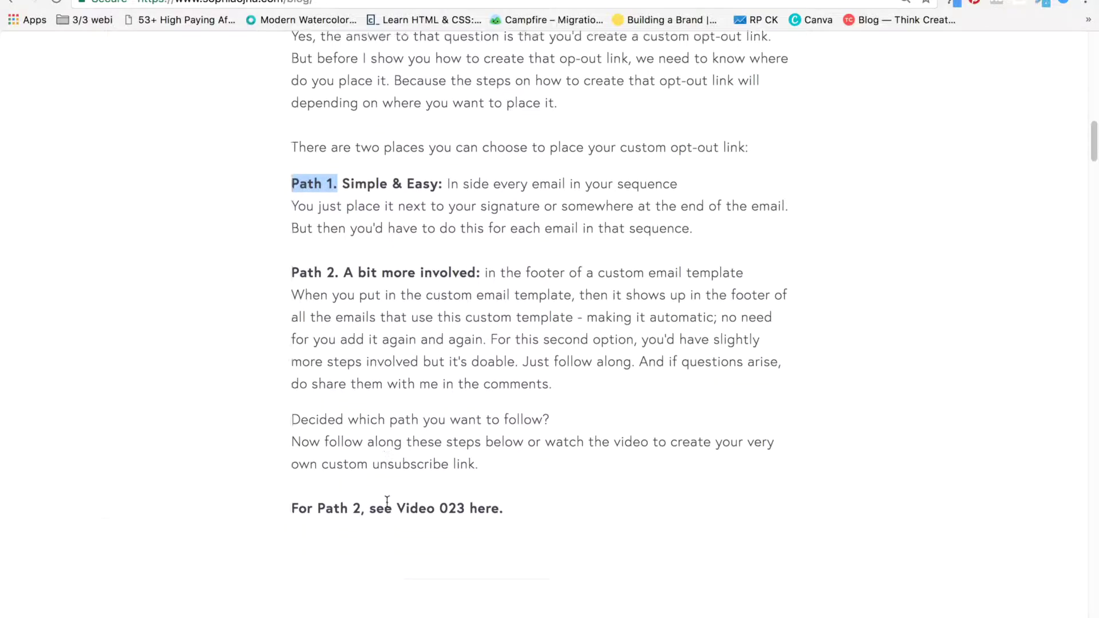
pyautogui.scroll(-3, 386, 501)
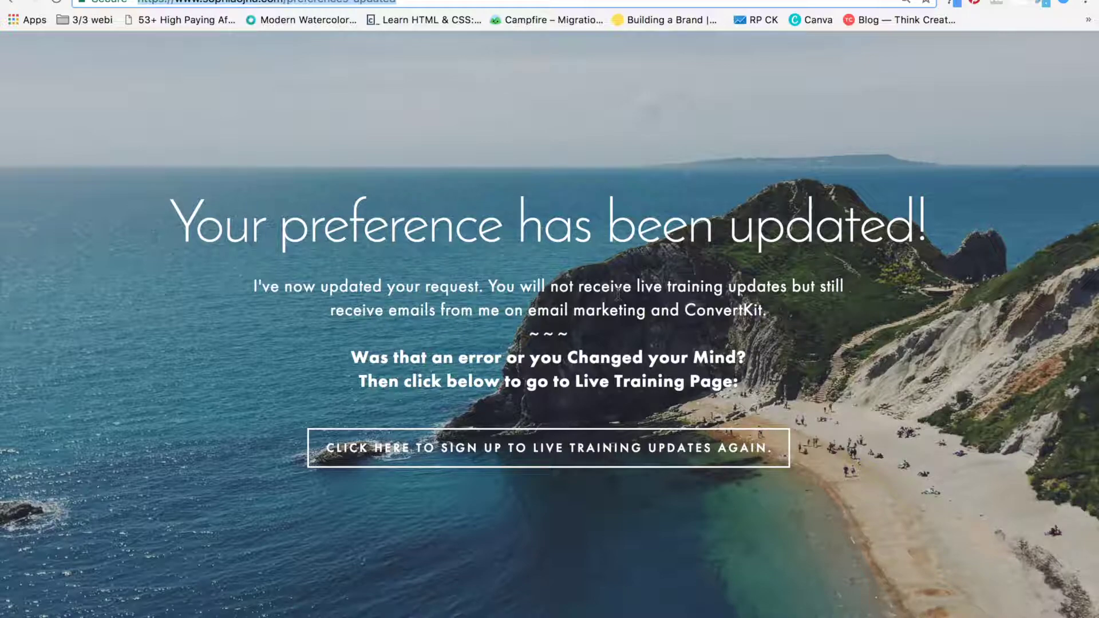
pyautogui.press('super+w')
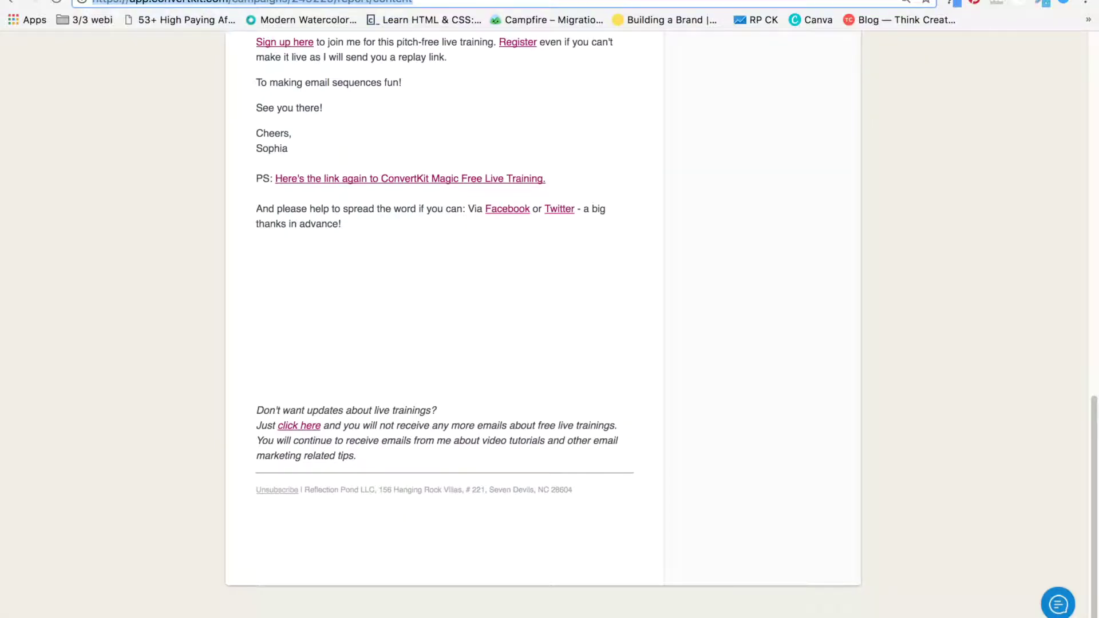
pyautogui.scroll(3, 366, 261)
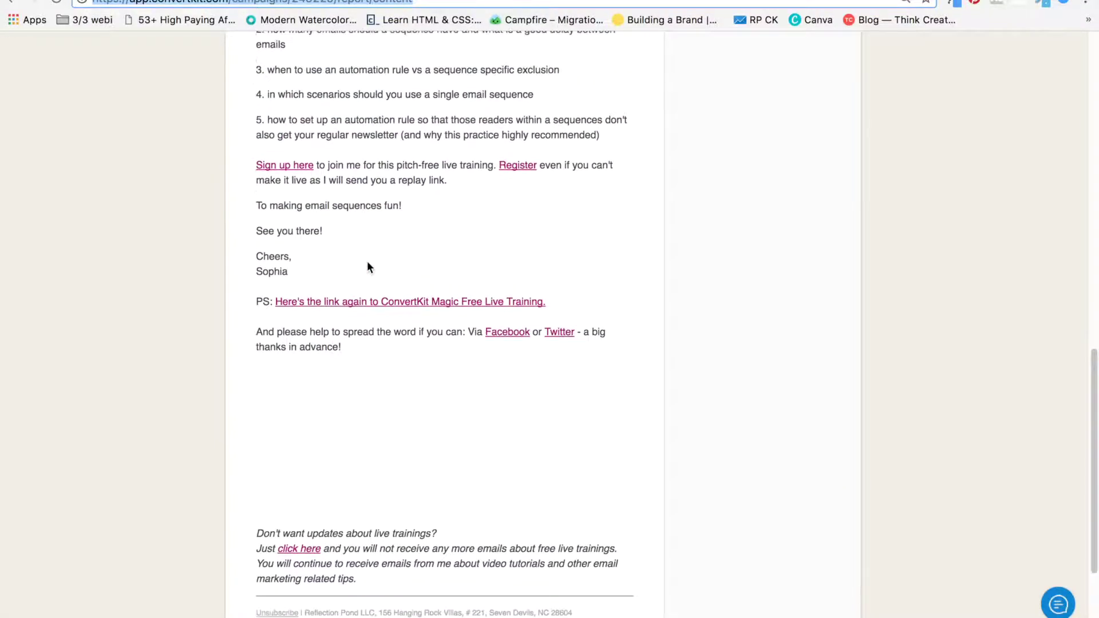
pyautogui.scroll(9, 368, 266)
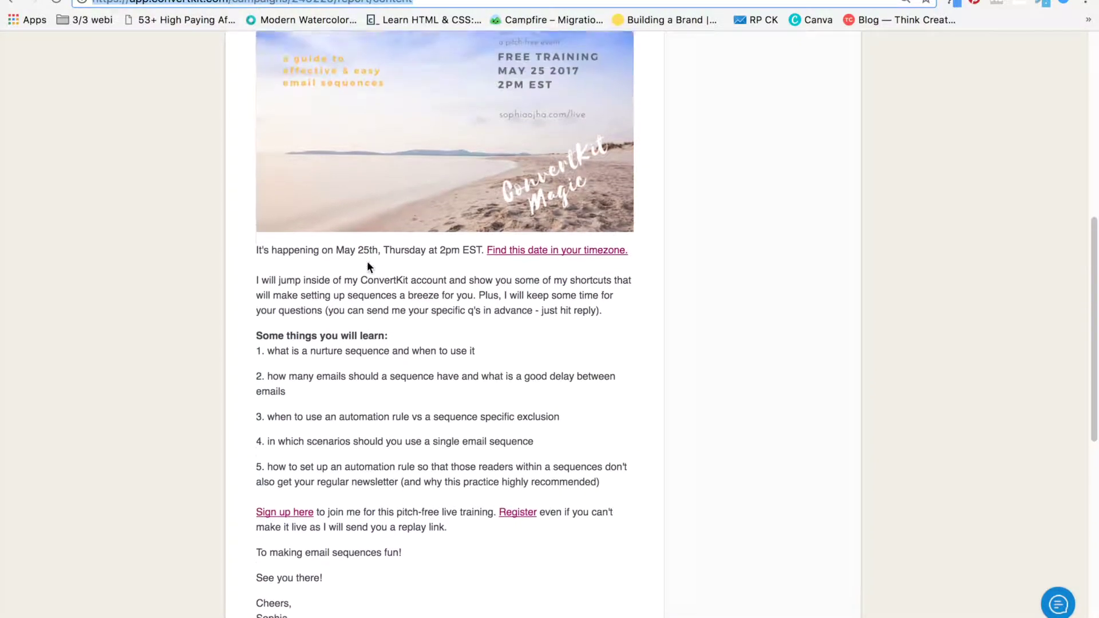
pyautogui.scroll(-4, 367, 261)
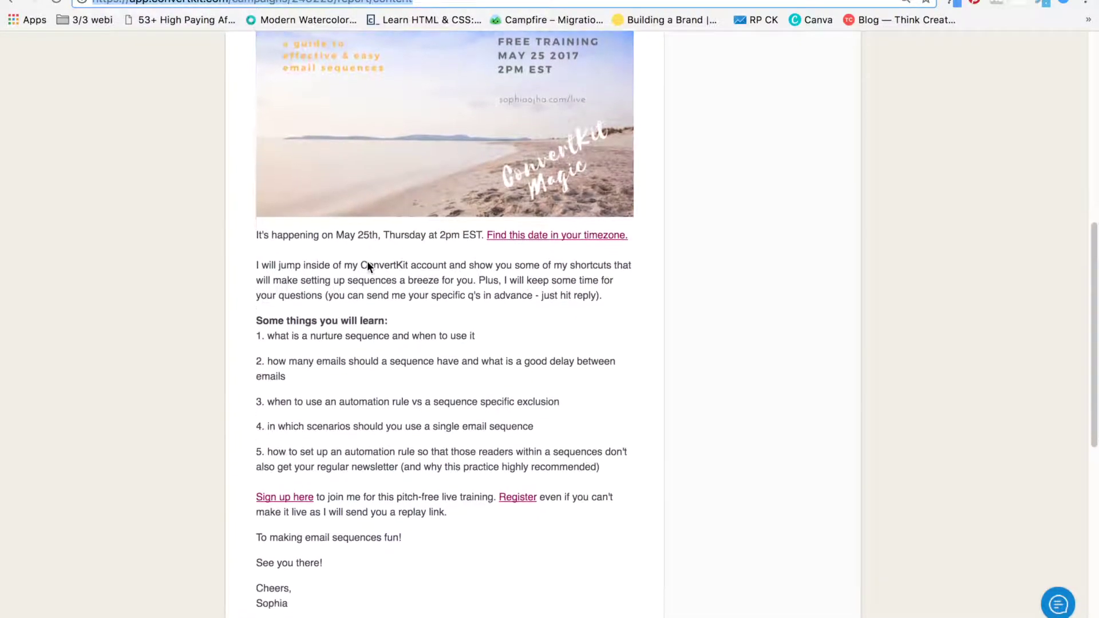
pyautogui.scroll(-8, 367, 266)
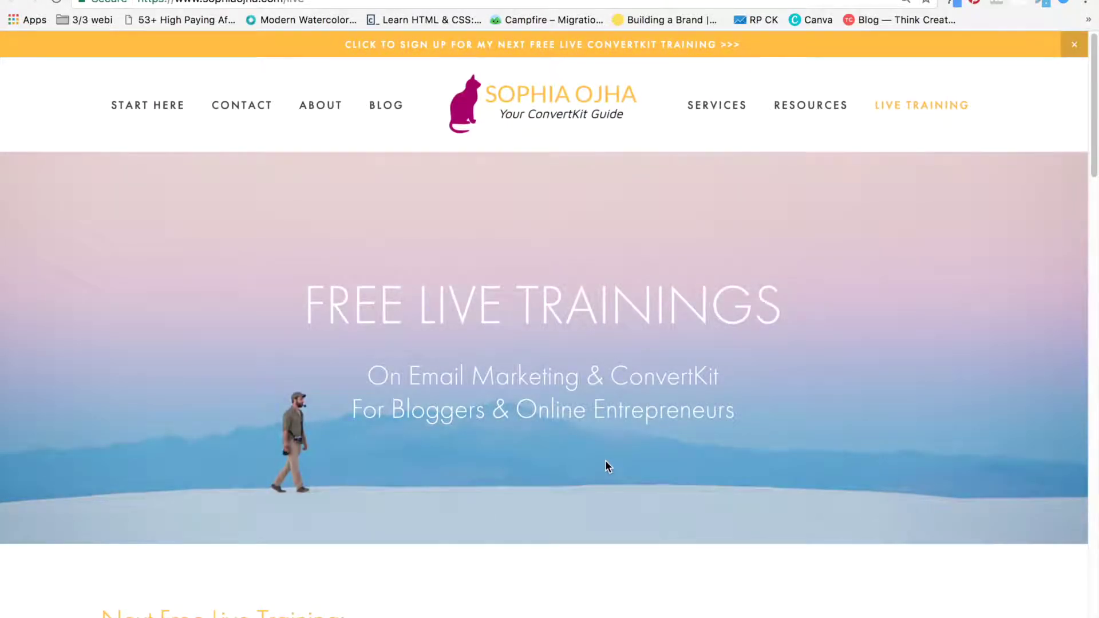
pyautogui.scroll(-7, 606, 463)
pyautogui.scroll(10, 605, 460)
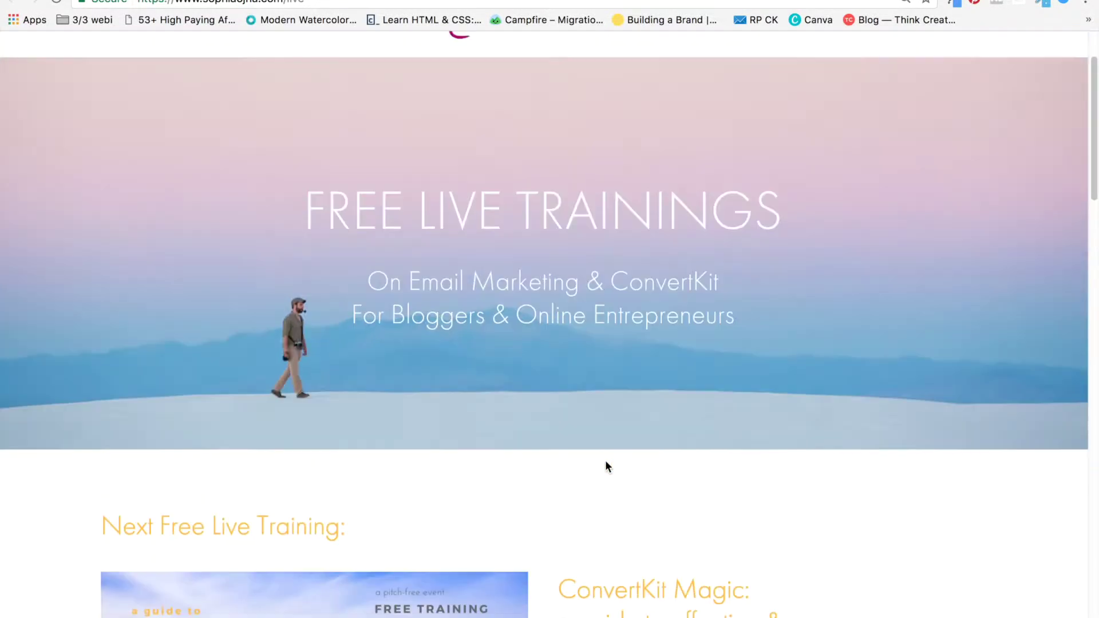
pyautogui.press('super+Left')
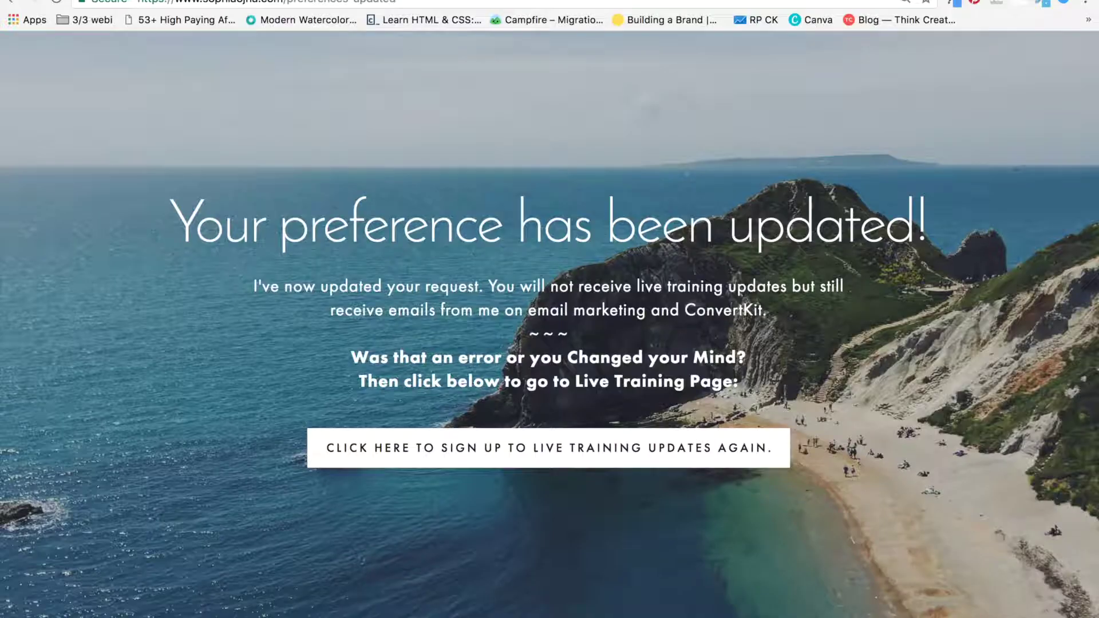
pyautogui.click(689, 1)
# Add a new automation rule with 'Clicks a link' as its trigger
pyautogui.scroll(20, 672, 86)
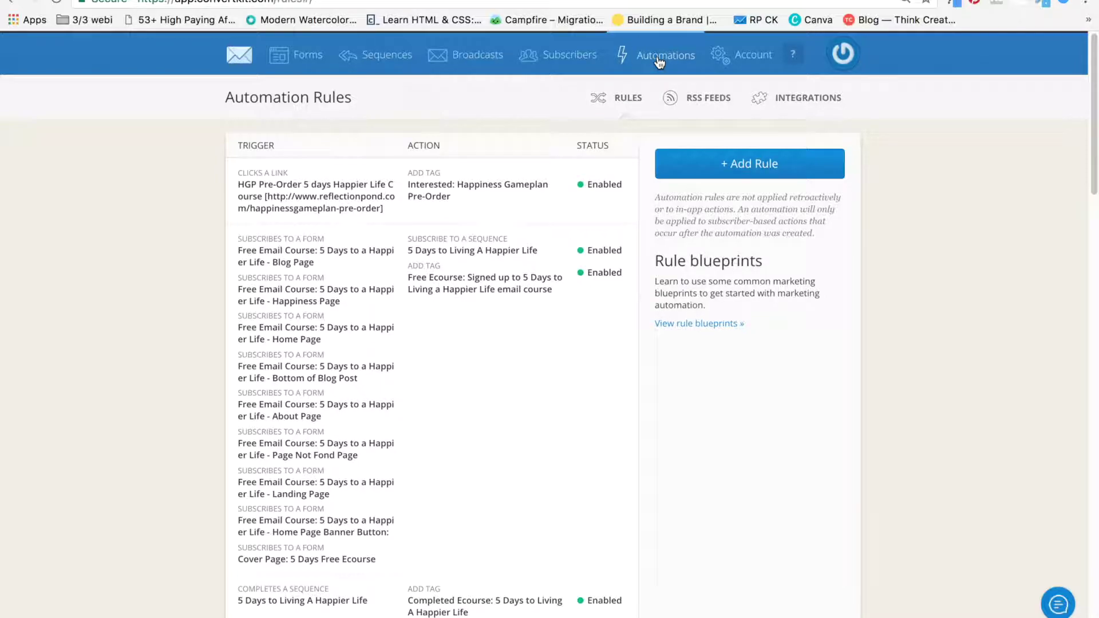
pyautogui.click(770, 171)
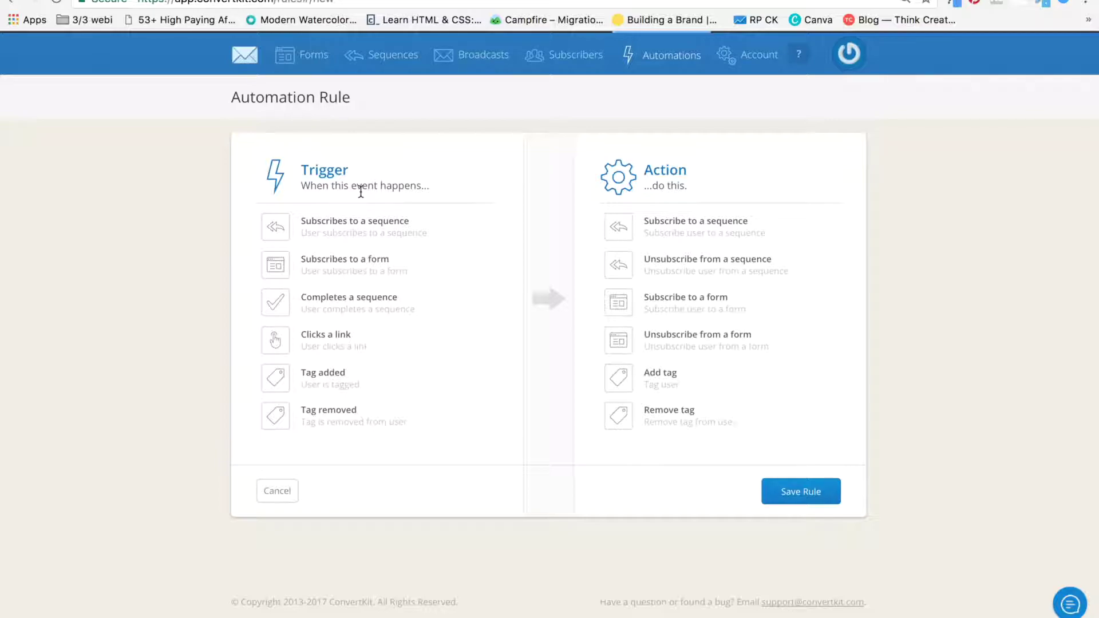
pyautogui.click(357, 353)
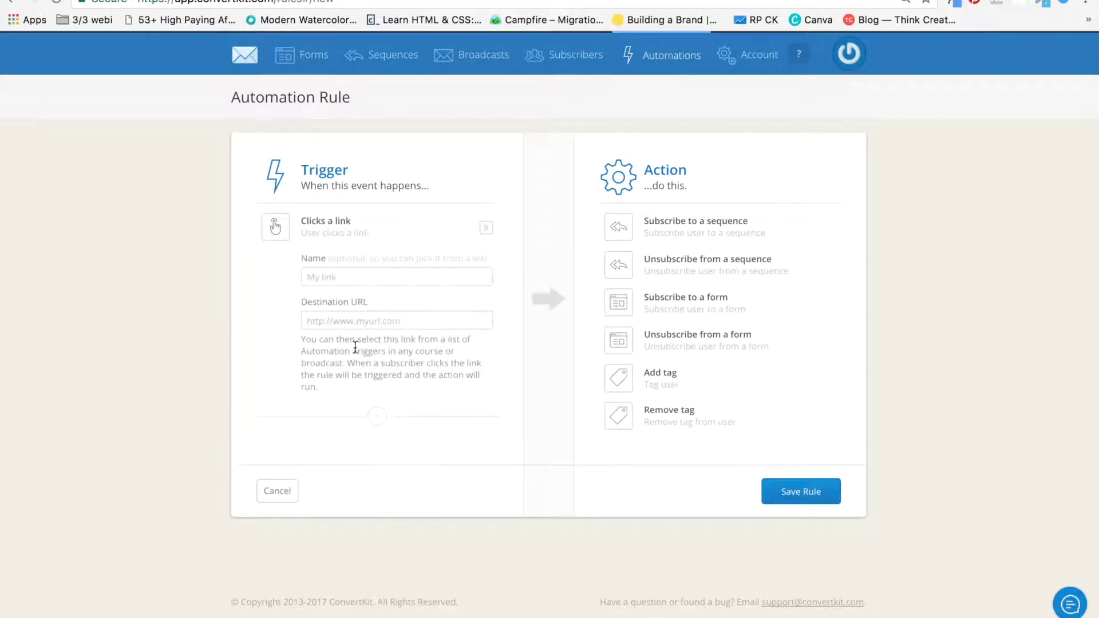
# Name the link trigger 'Updates - No Training Emails'
pyautogui.click(368, 279)
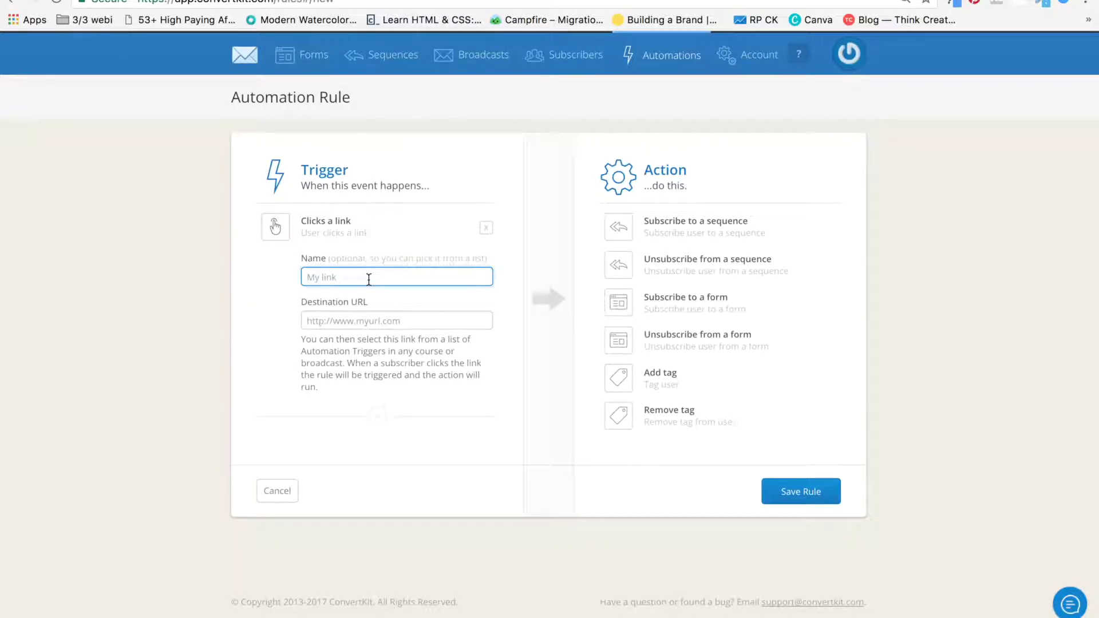
pyautogui.write('Updates - No Trainings')
pyautogui.press('BackSpace')
pyautogui.write('Emails')
# Paste the preferences-updated page address as Destination URL and choose Add tag as the action
pyautogui.click(373, 323)
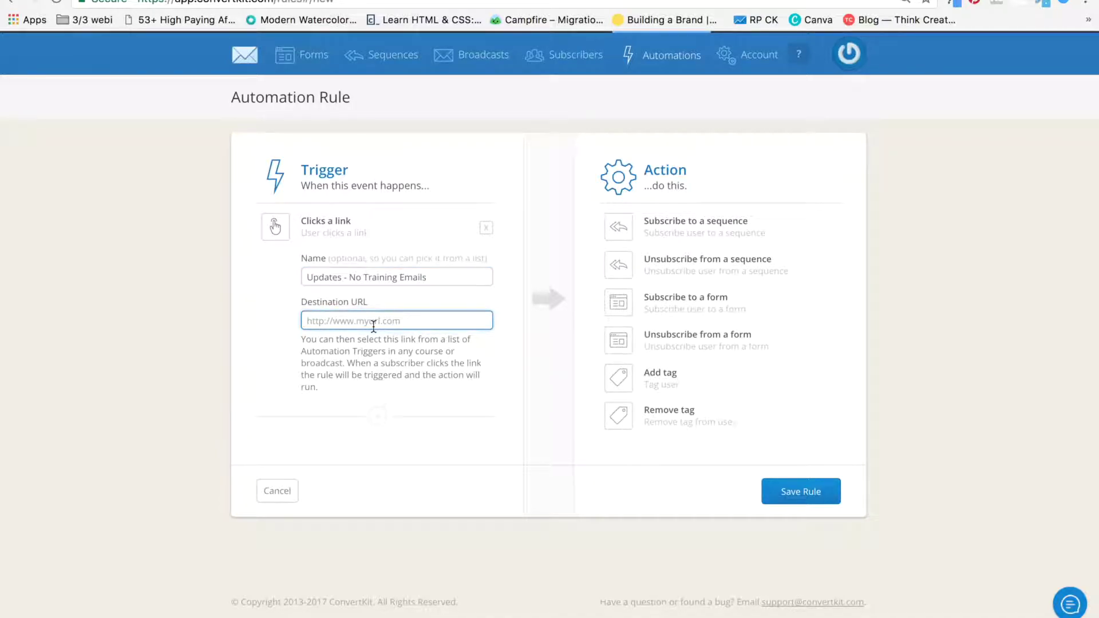
pyautogui.hotkey('ctrl', 'Tab')
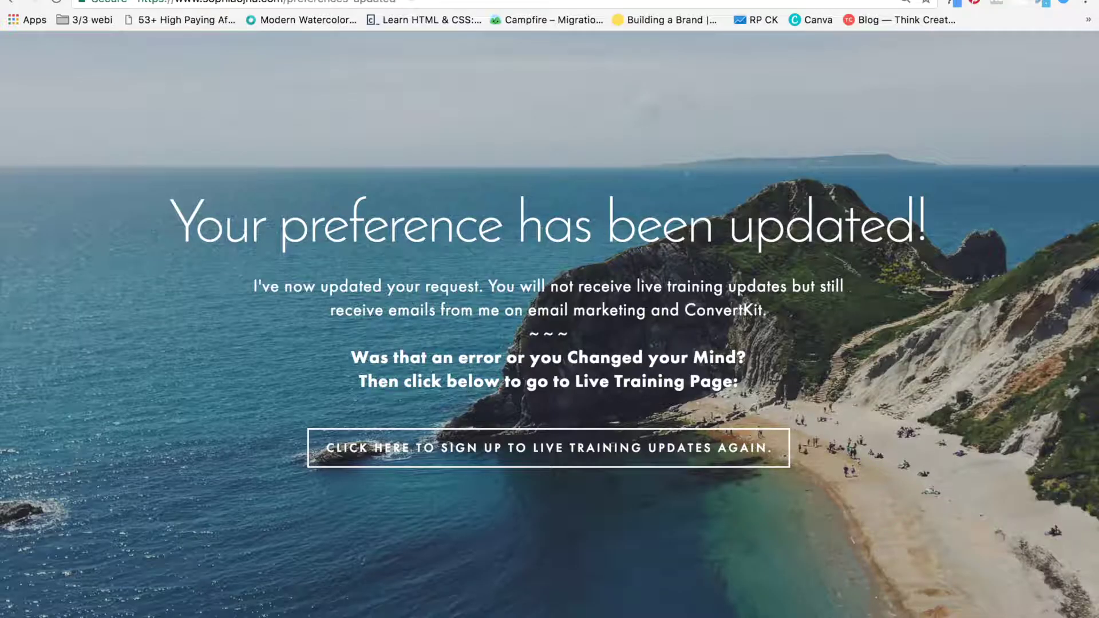
pyautogui.click(404, 1)
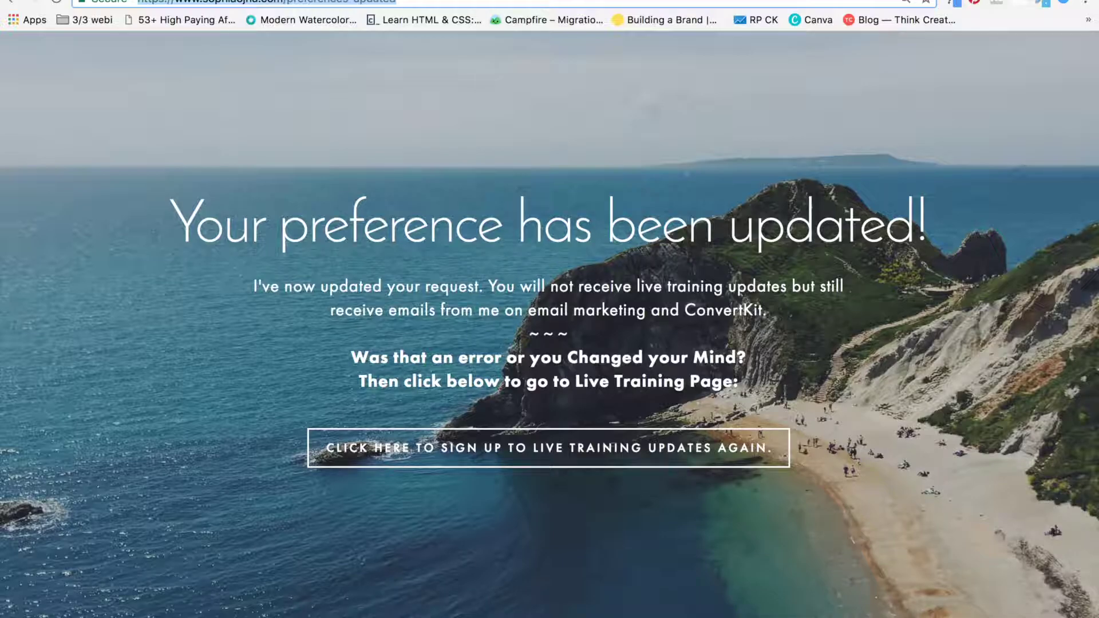
pyautogui.hotkey('ctrl', 'shift', 'Tab')
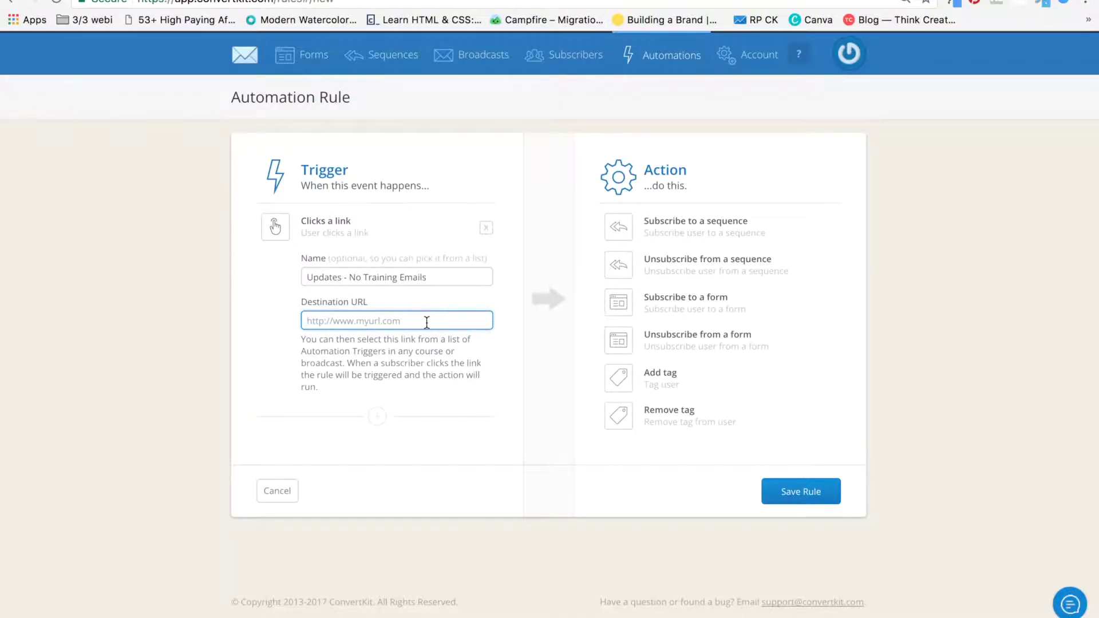
pyautogui.write('https://www.sophiaojha.com/preferences-updated')
pyautogui.press('Return')
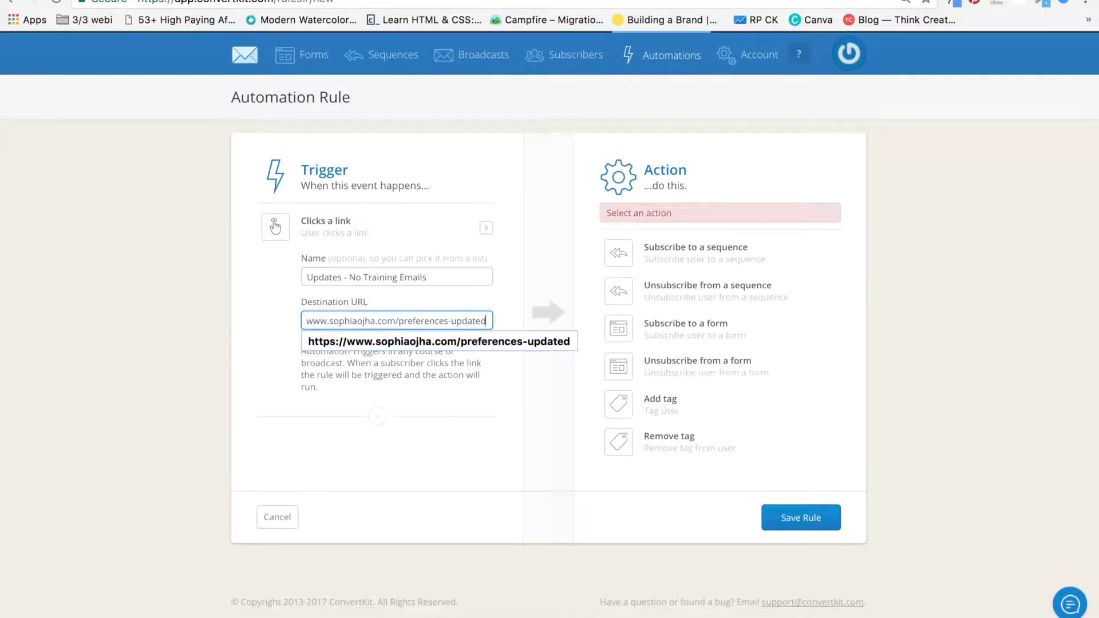
pyautogui.click(650, 413)
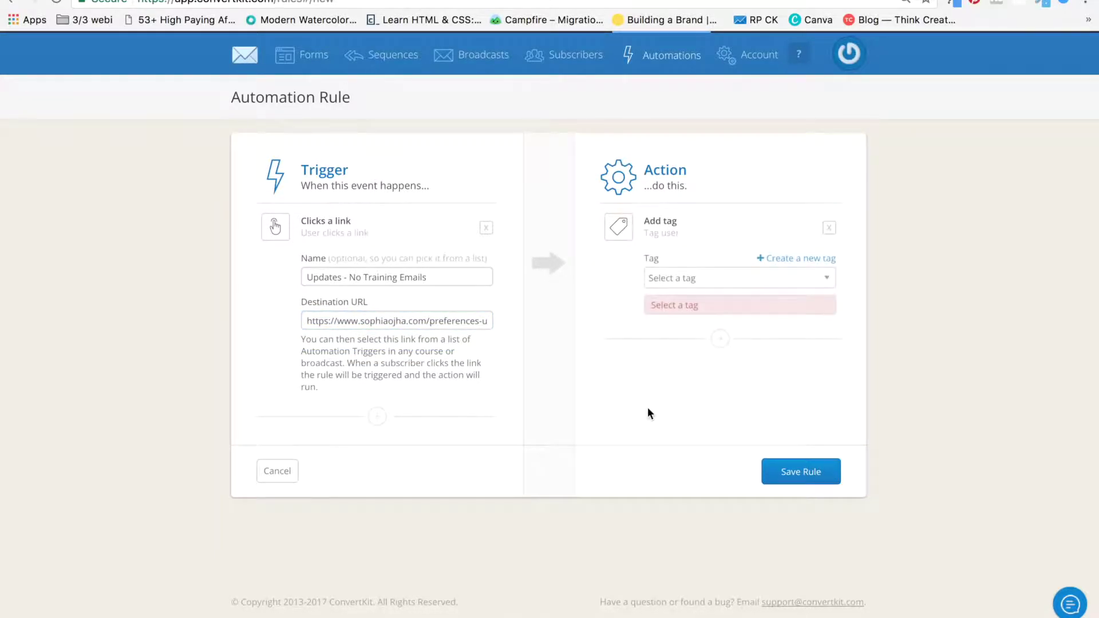
# Create the new tag 'No Emails about Live Trainings' for the rule and save it
pyautogui.click(808, 261)
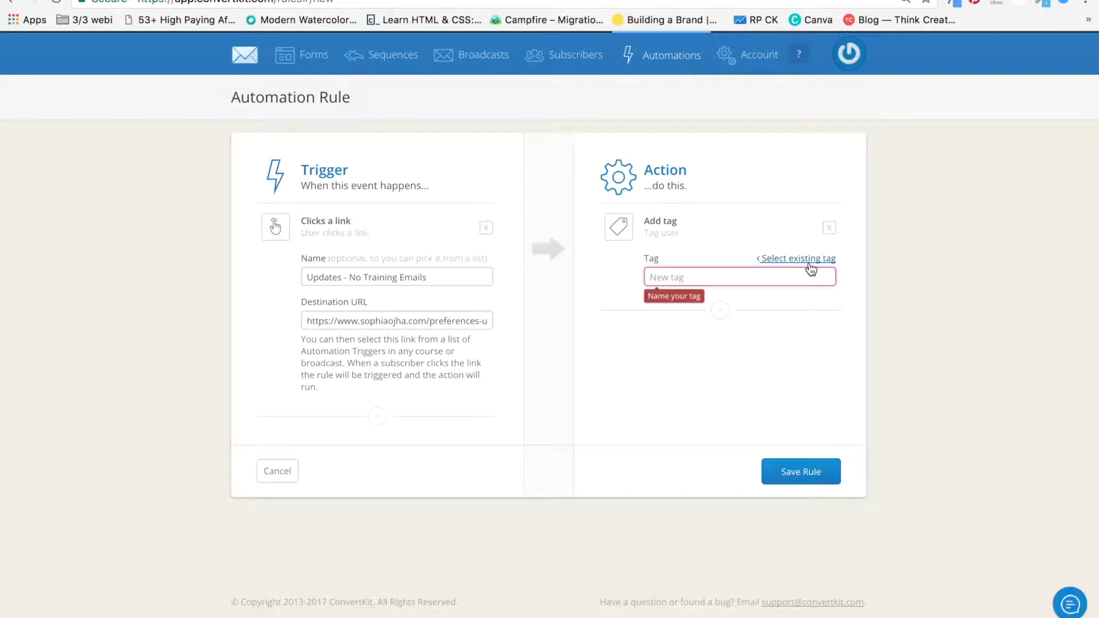
pyautogui.write('No')
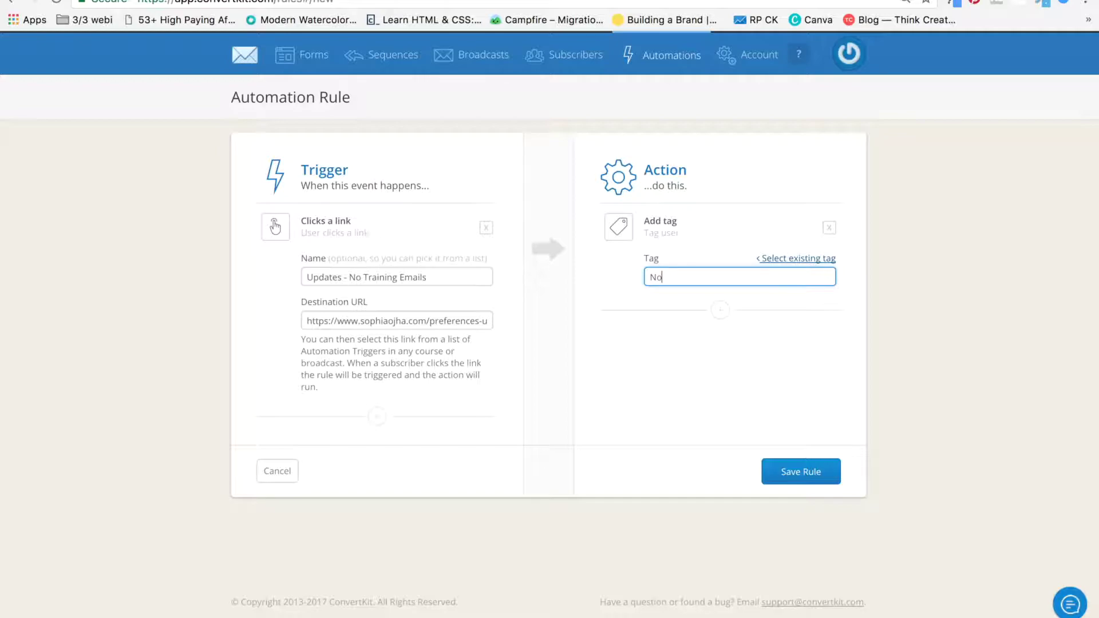
pyautogui.write(' Eaails on')
pyautogui.press('BackSpace')
pyautogui.press('BackSpace')
pyautogui.press('BackSpace')
pyautogui.write('about Live Trainings')
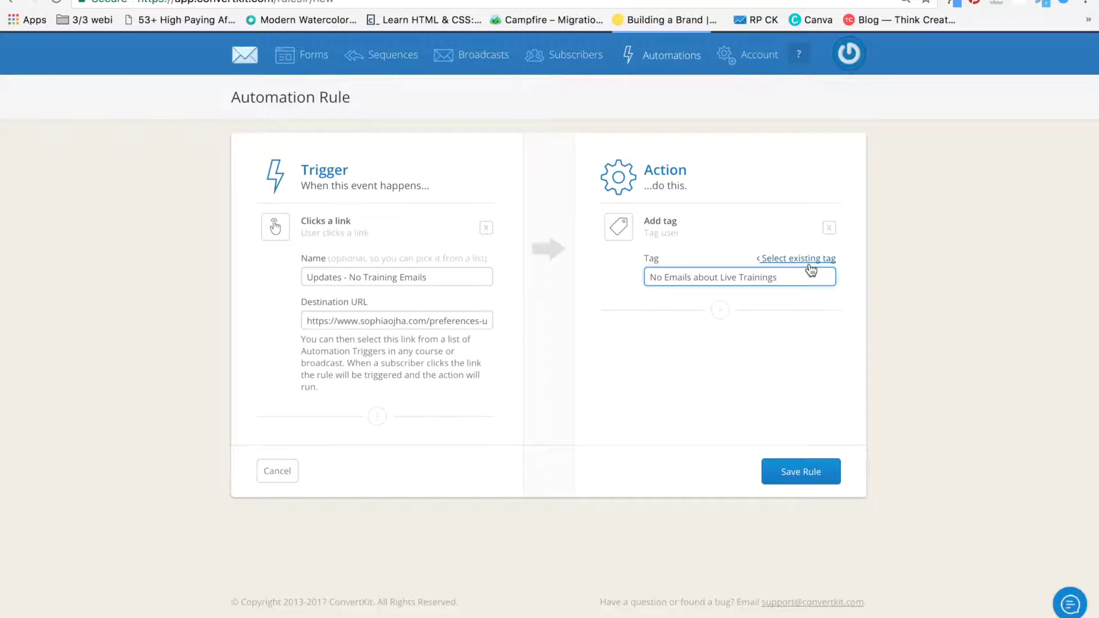
pyautogui.click(828, 484)
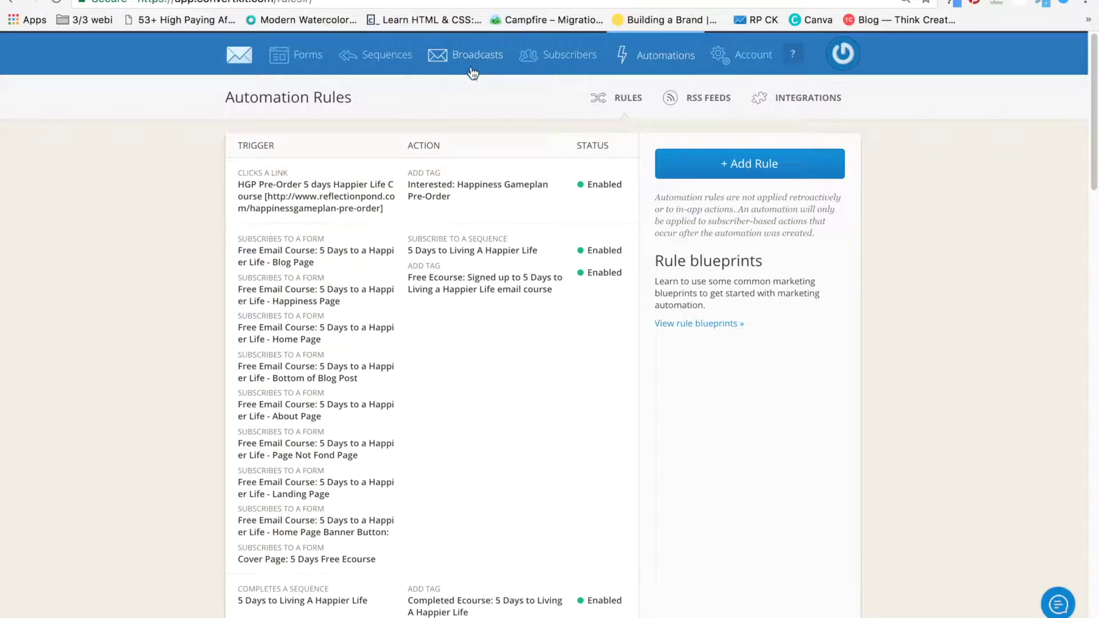
# Switch from Automations to the Sequences list in the top navigation
pyautogui.click(398, 61)
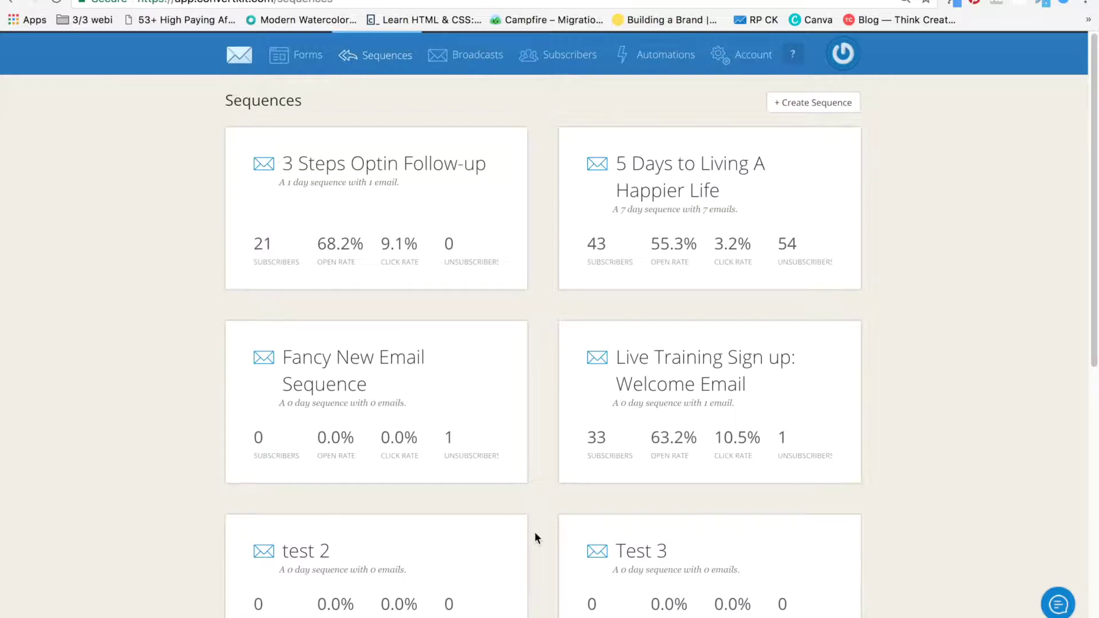
# Open the Test 3 sequence email and select the Opt-out word in its footer
pyautogui.scroll(-3, 535, 533)
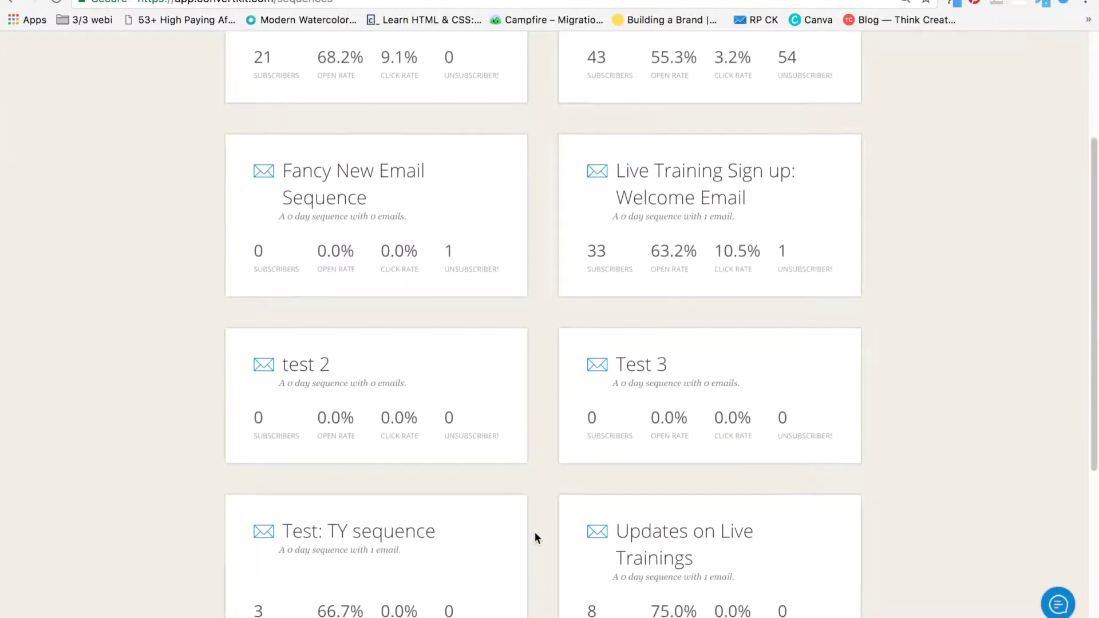
pyautogui.click(651, 383)
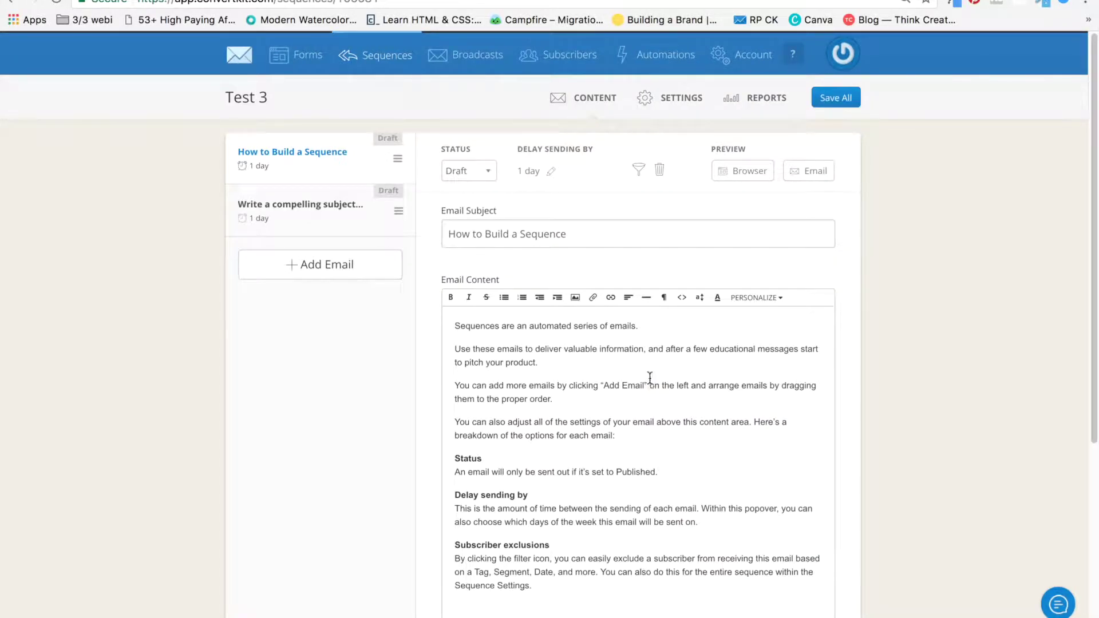
pyautogui.scroll(-3, 650, 377)
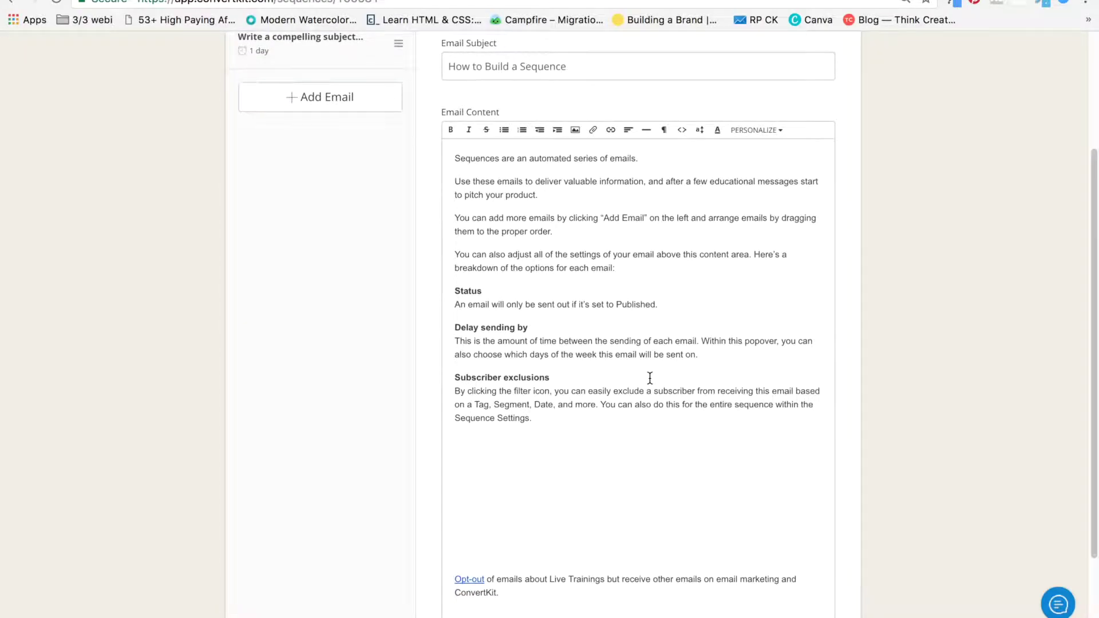
pyautogui.scroll(-2, 649, 378)
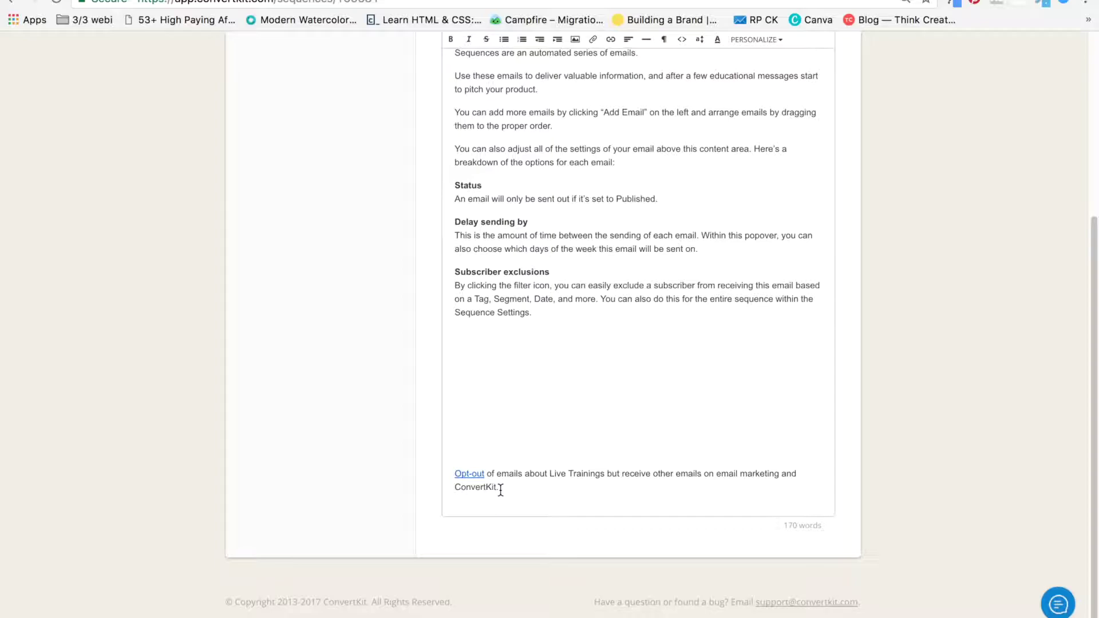
pyautogui.moveTo(500, 487); pyautogui.dragTo(453, 471)
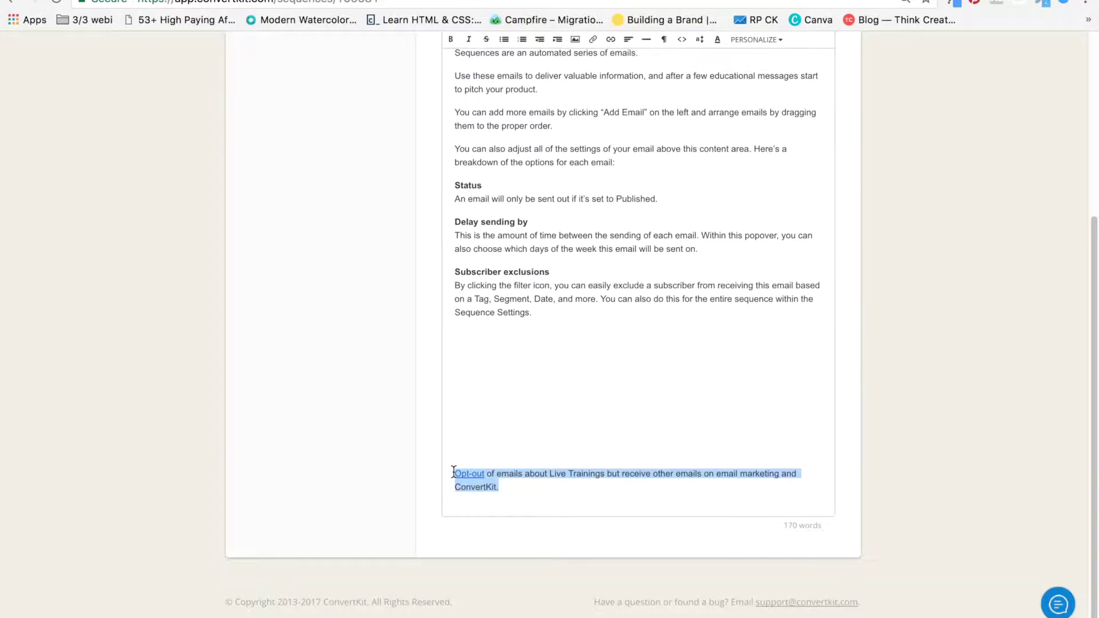
pyautogui.click(473, 501)
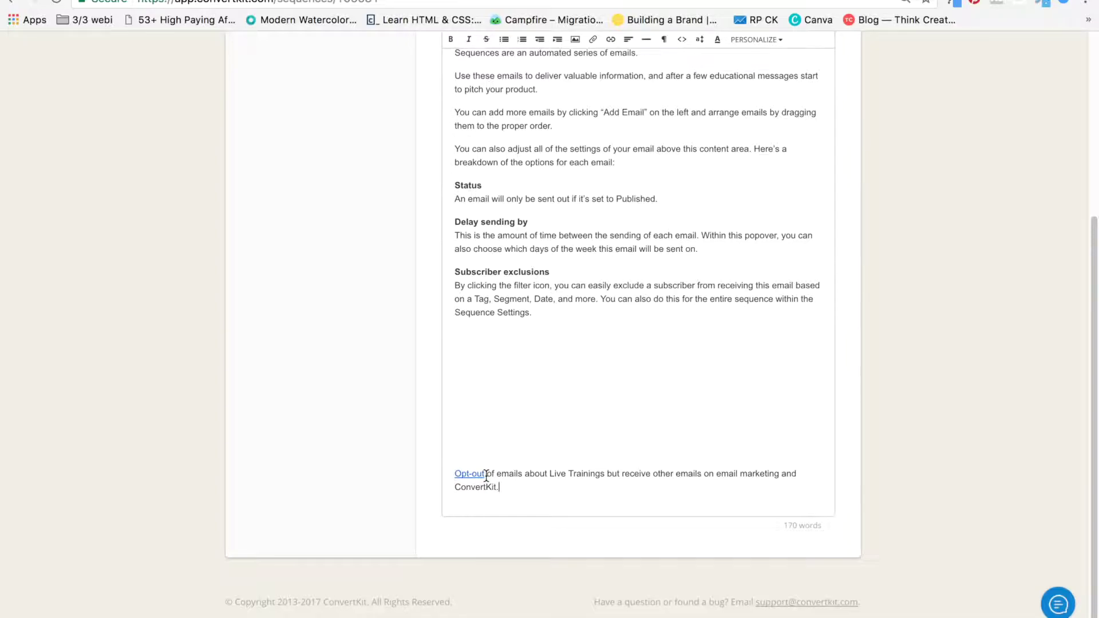
pyautogui.moveTo(485, 473); pyautogui.dragTo(450, 474)
# Remove the existing link from the Opt-out word and reselect it
pyautogui.click(612, 41)
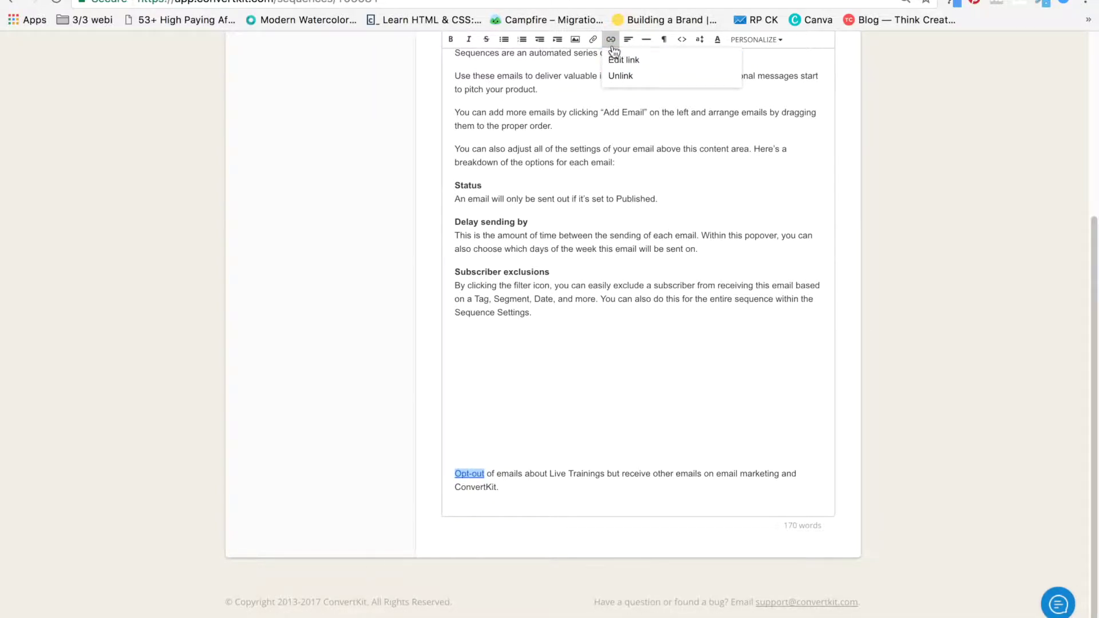
pyautogui.click(616, 81)
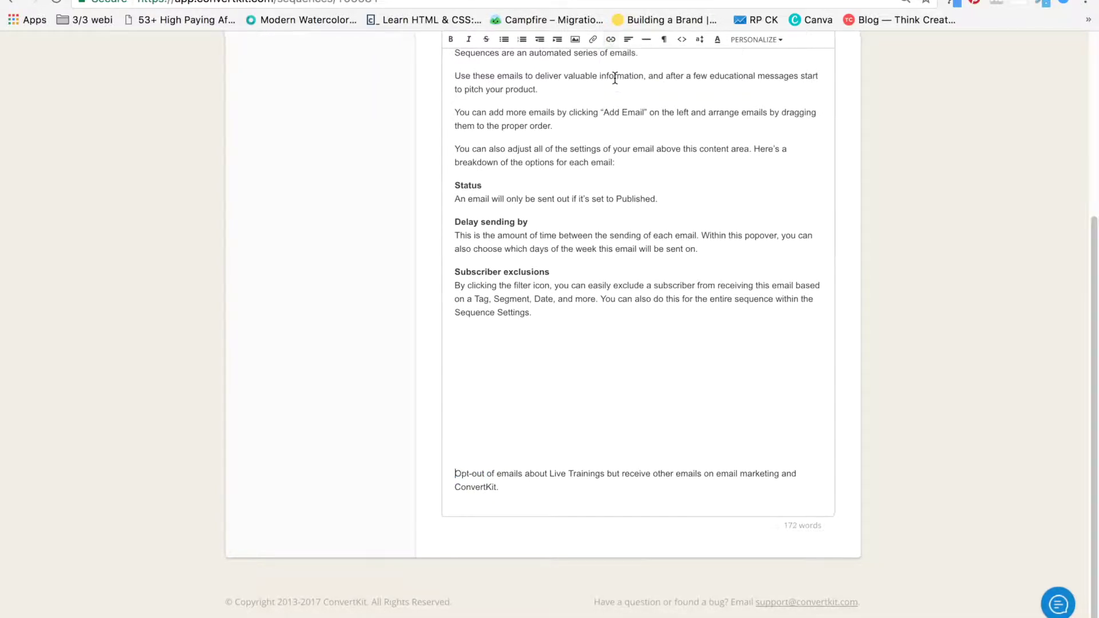
pyautogui.click(544, 447)
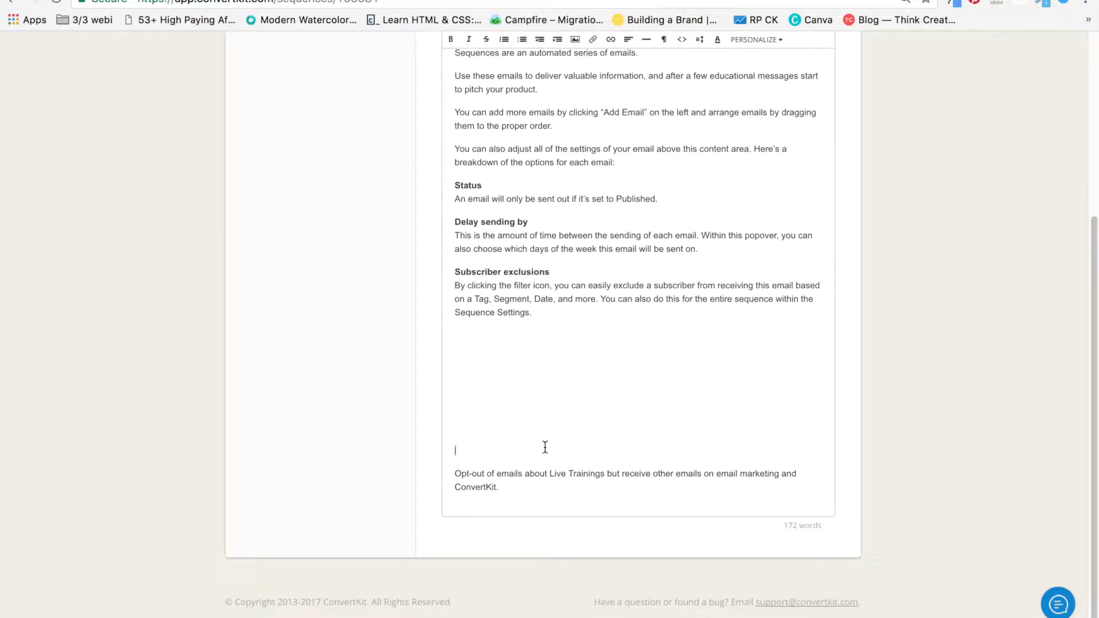
pyautogui.click(453, 473)
pyautogui.moveTo(453, 473); pyautogui.dragTo(484, 473)
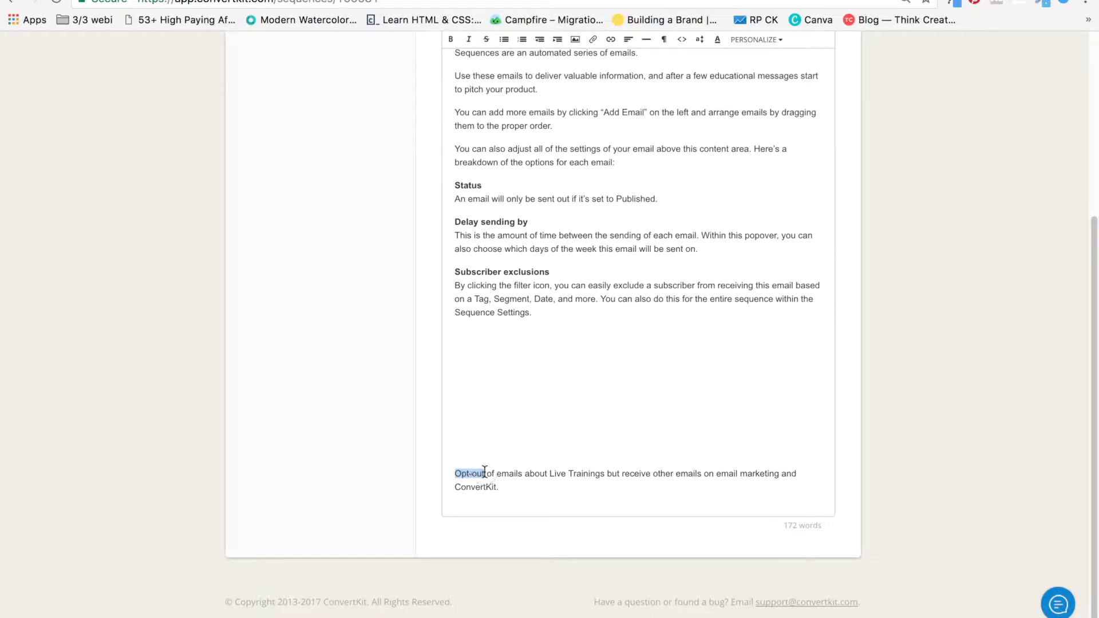
# Link Opt-out to the 'Updates - No Training Emails' trigger, opening in a new tab
pyautogui.click(611, 44)
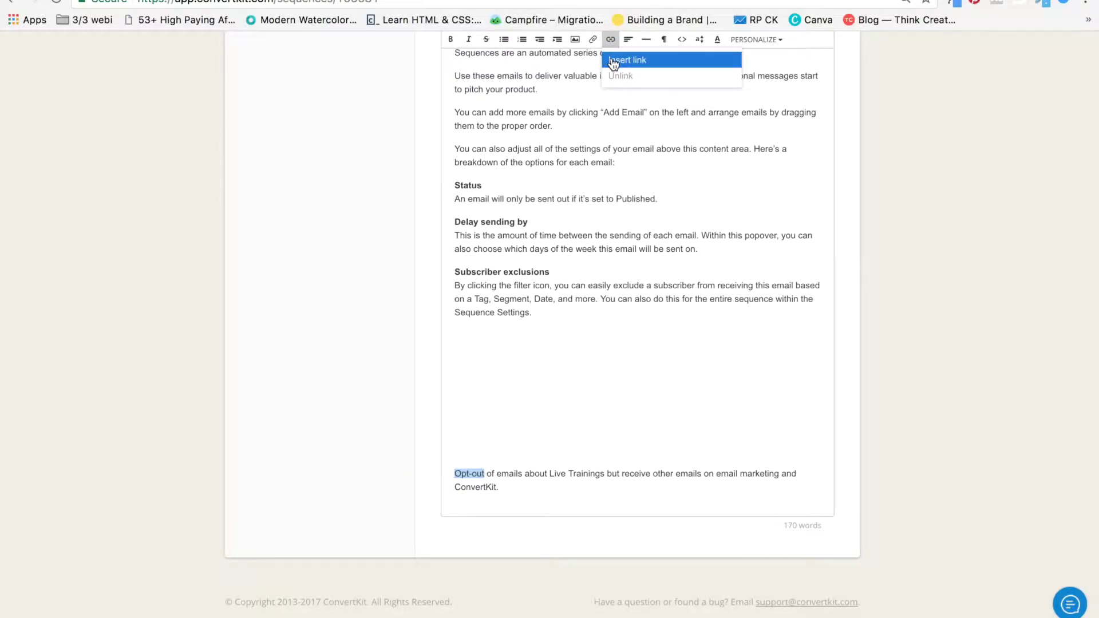
pyautogui.click(612, 61)
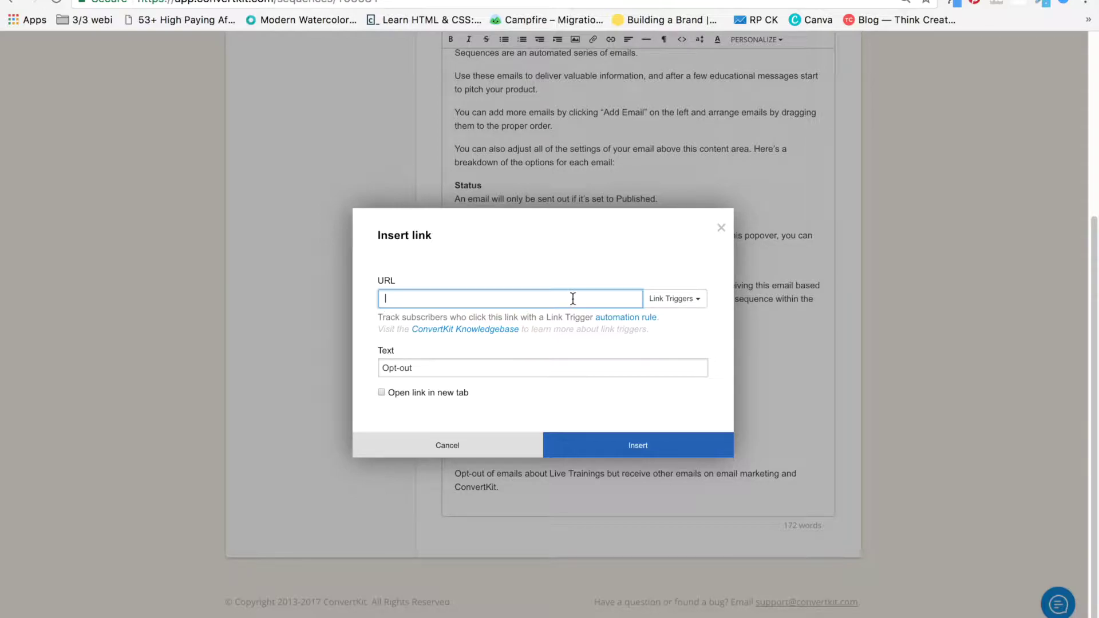
pyautogui.click(687, 300)
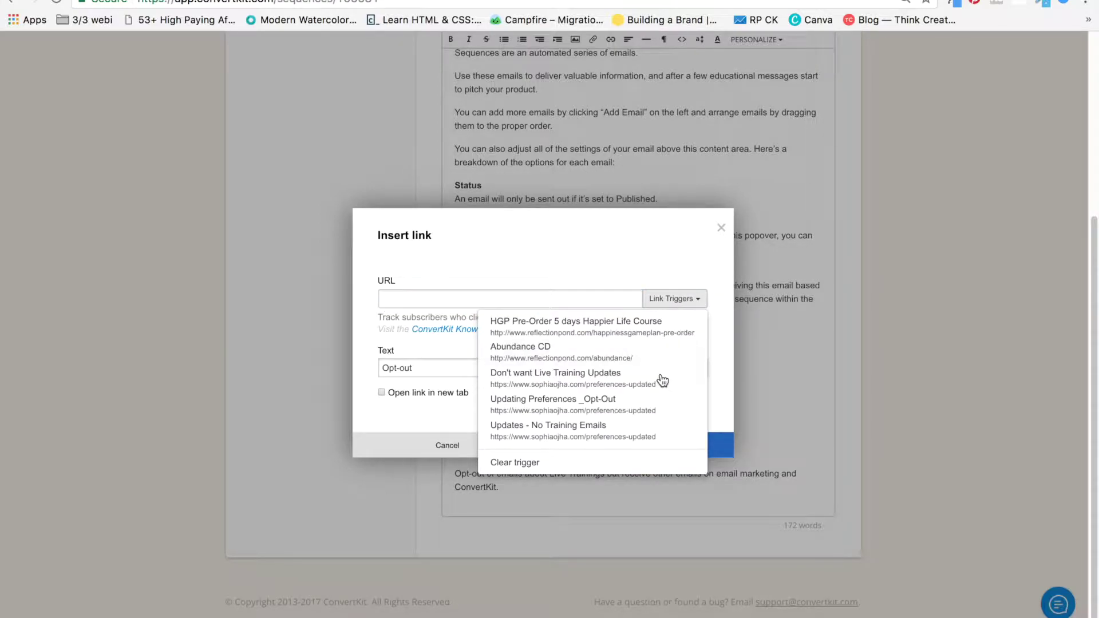
pyautogui.scroll(-1, 662, 380)
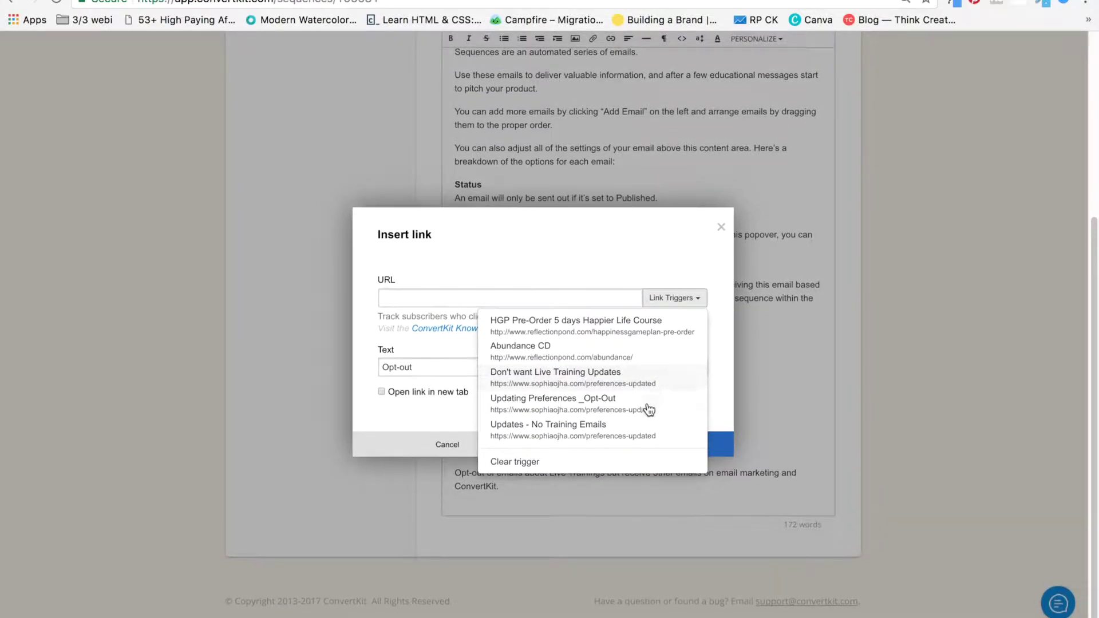
pyautogui.click(584, 439)
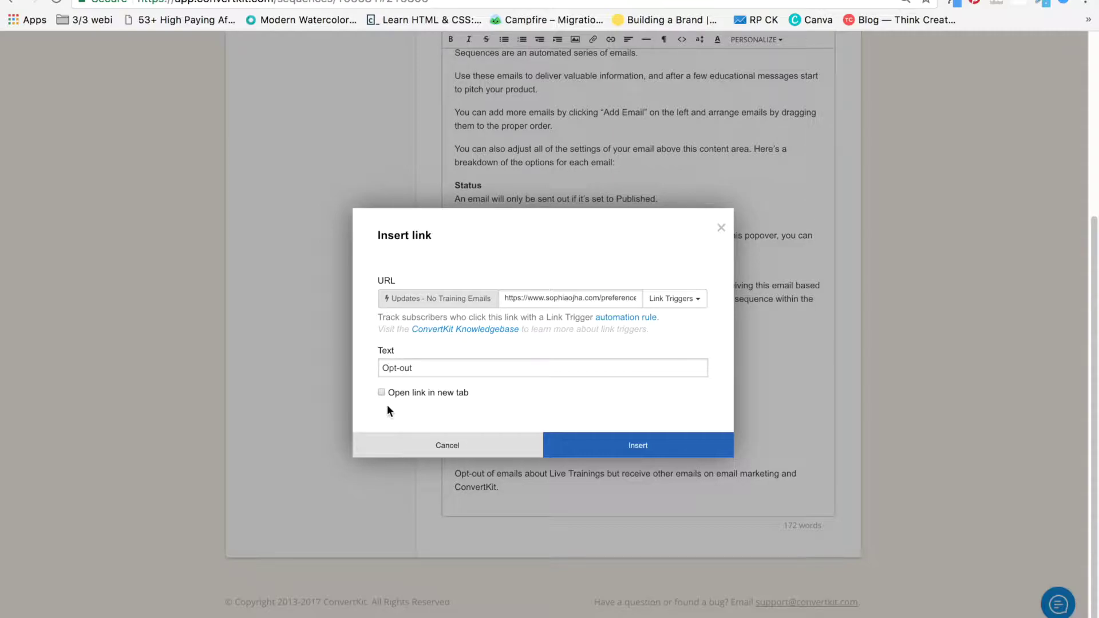
pyautogui.click(428, 370)
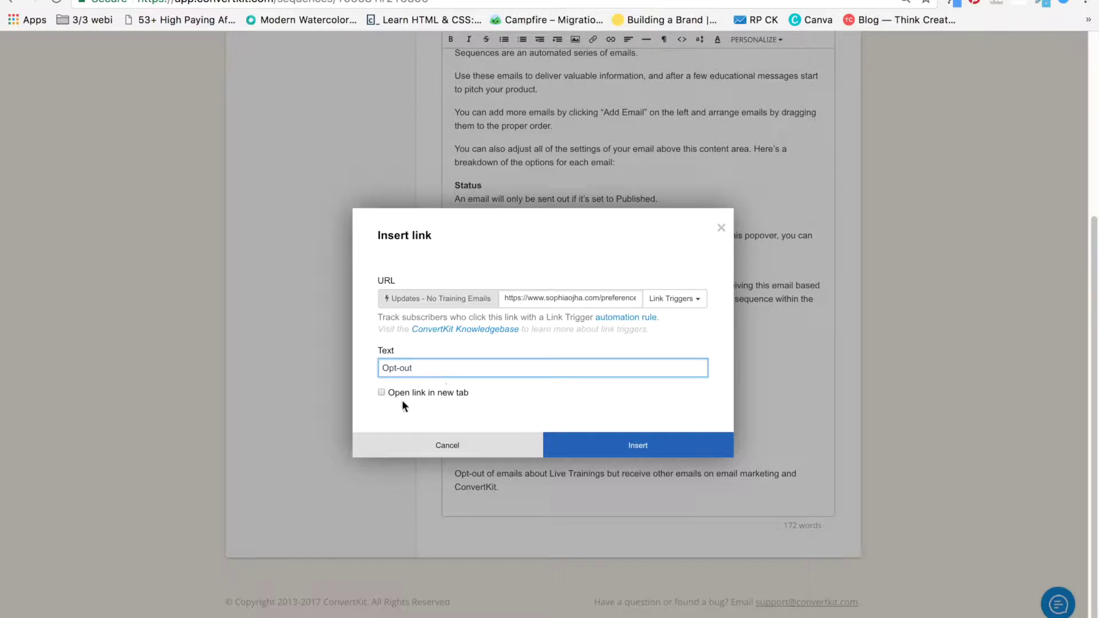
pyautogui.click(381, 393)
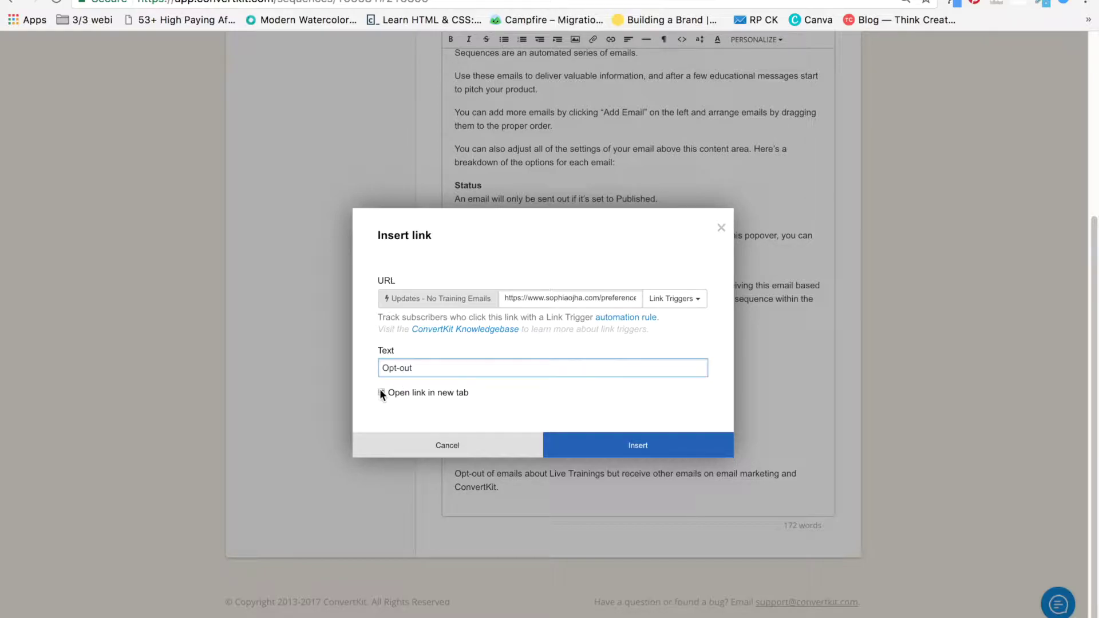
pyautogui.click(669, 452)
pyautogui.click(670, 447)
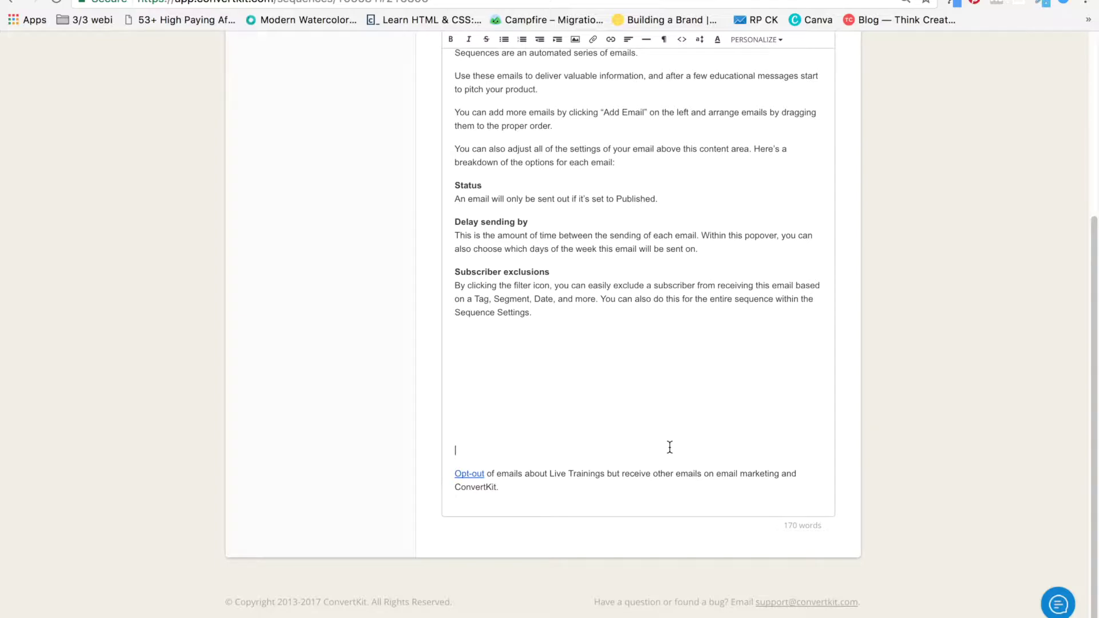
pyautogui.scroll(5, 669, 447)
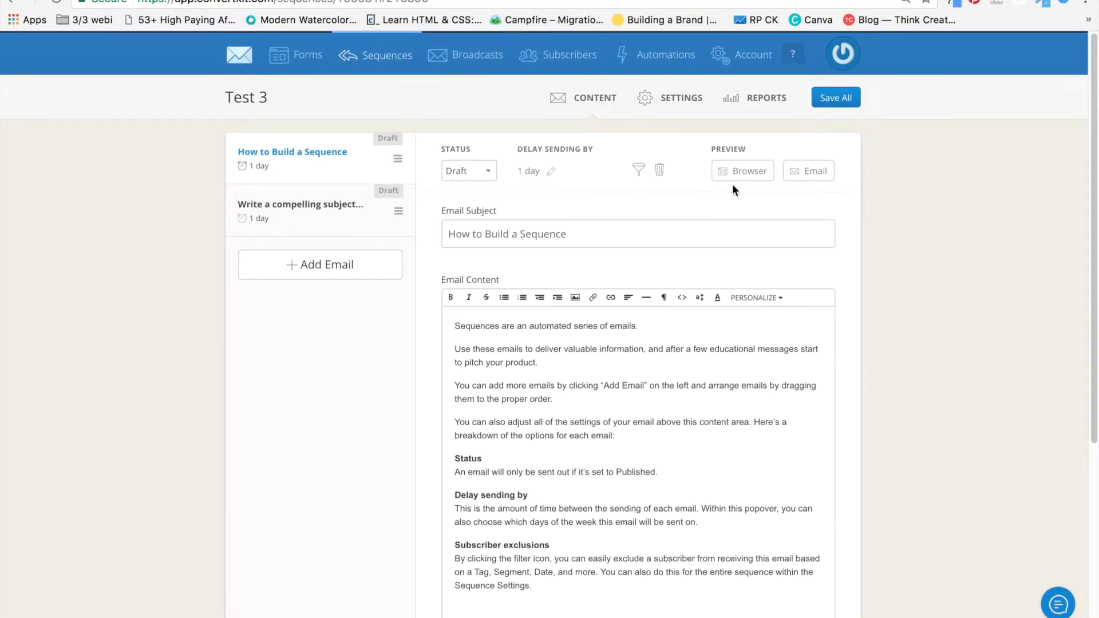
pyautogui.click(740, 171)
pyautogui.moveTo(300, 1); pyautogui.dragTo(658, 76)
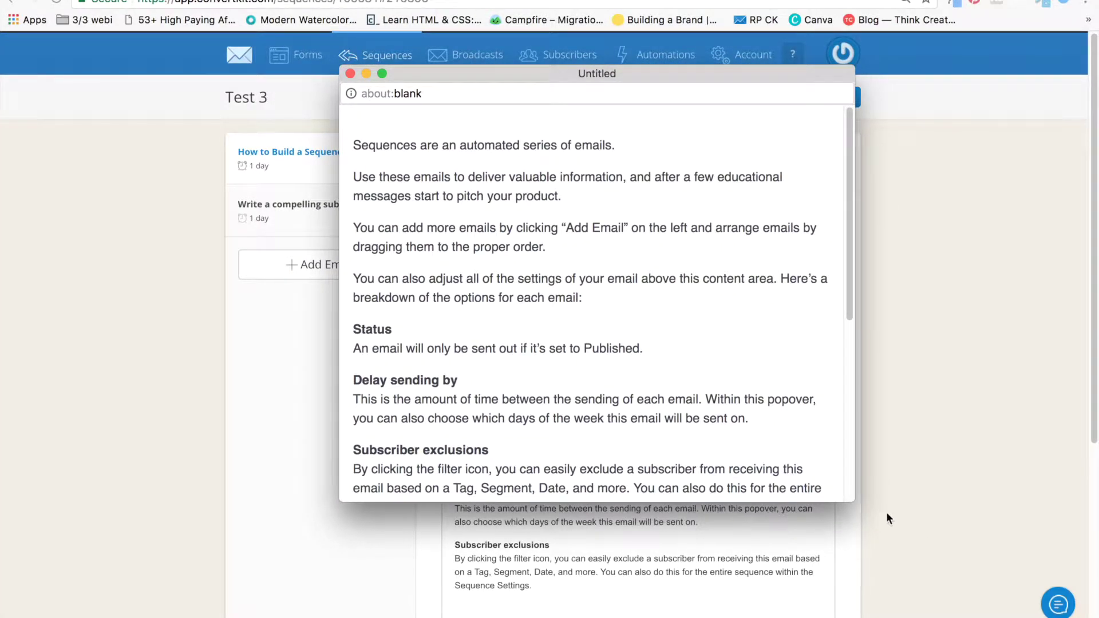
pyautogui.moveTo(853, 500); pyautogui.dragTo(880, 589)
pyautogui.scroll(-3, 791, 491)
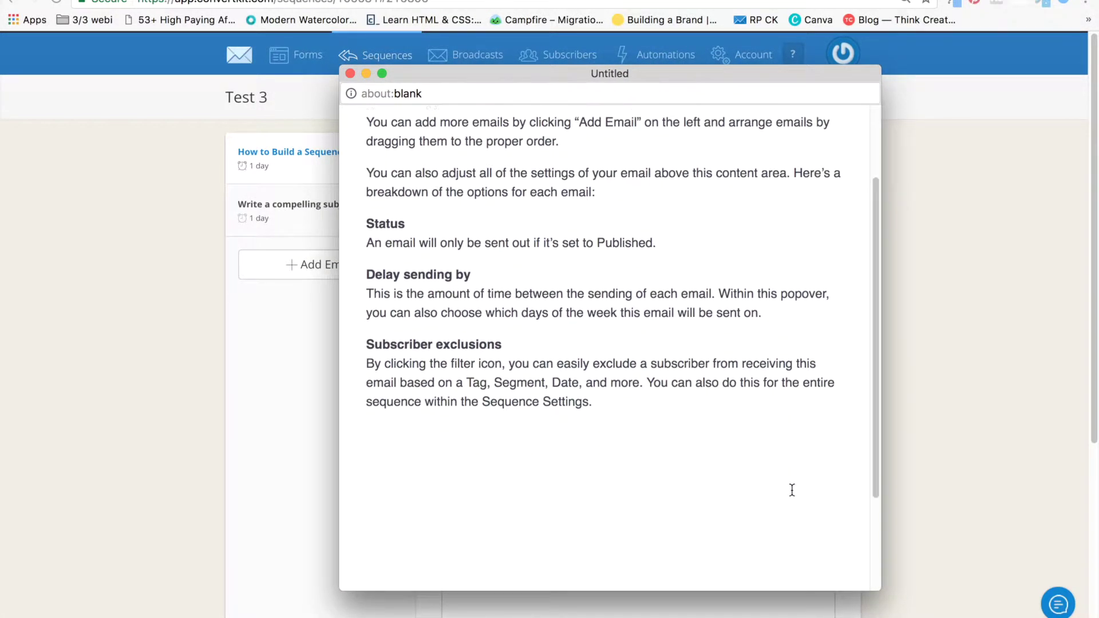
pyautogui.scroll(-3, 791, 491)
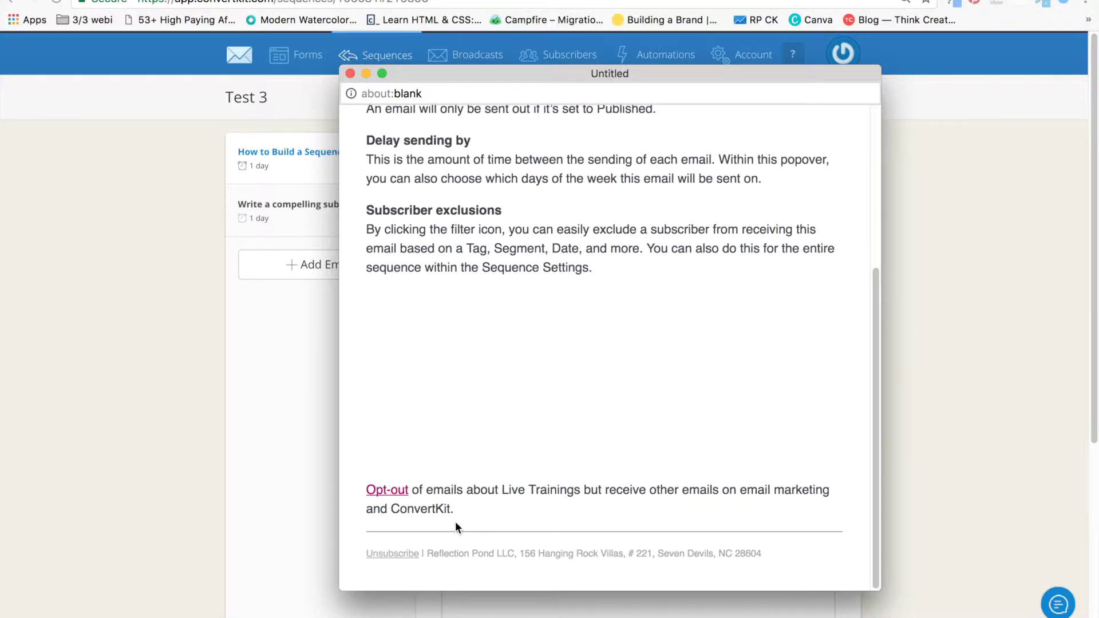
# Select the first email's Opt-out paragraph, then check the second email's matching paragraph
pyautogui.click(350, 73)
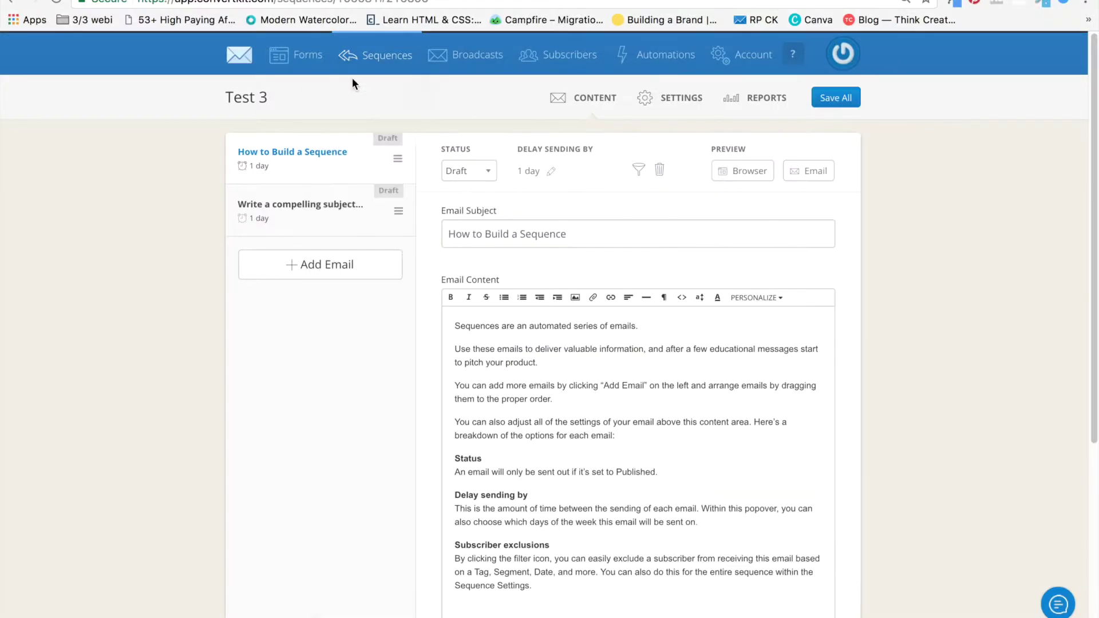
pyautogui.scroll(-5, 532, 578)
pyautogui.moveTo(504, 488); pyautogui.dragTo(444, 473)
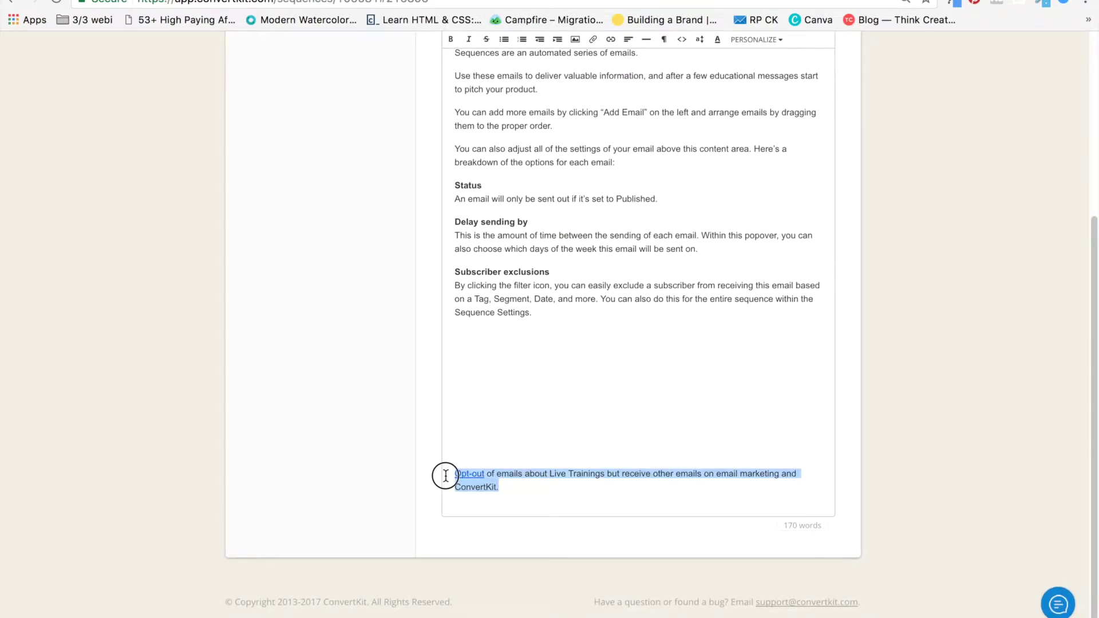
pyautogui.scroll(5, 322, 243)
pyautogui.click(317, 222)
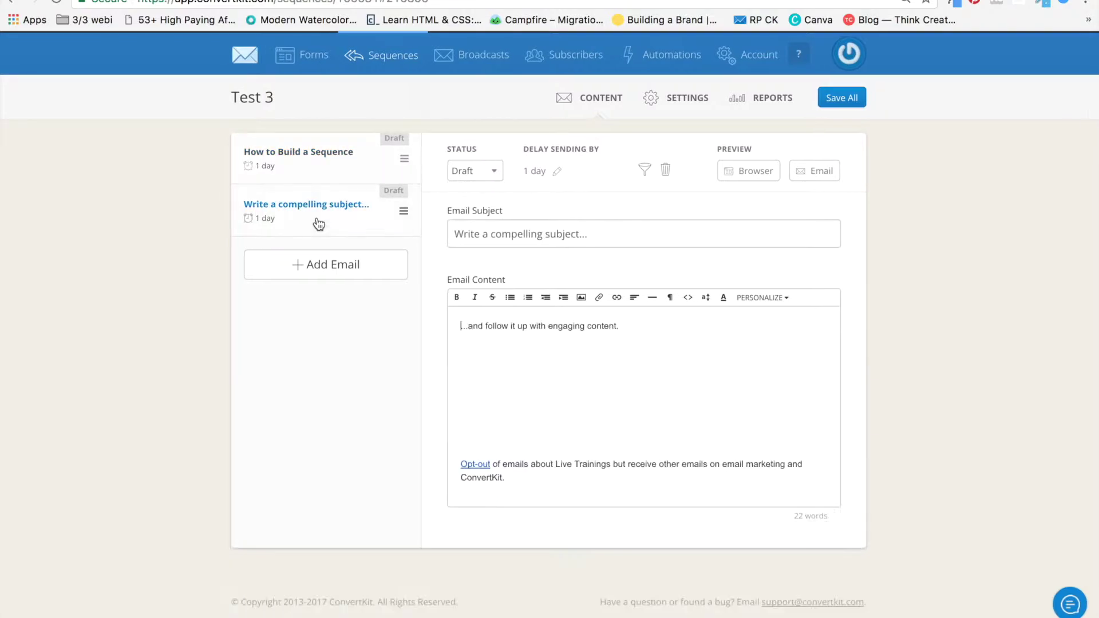
pyautogui.moveTo(519, 485); pyautogui.dragTo(455, 463)
pyautogui.hotkey('ctrl', 'c')
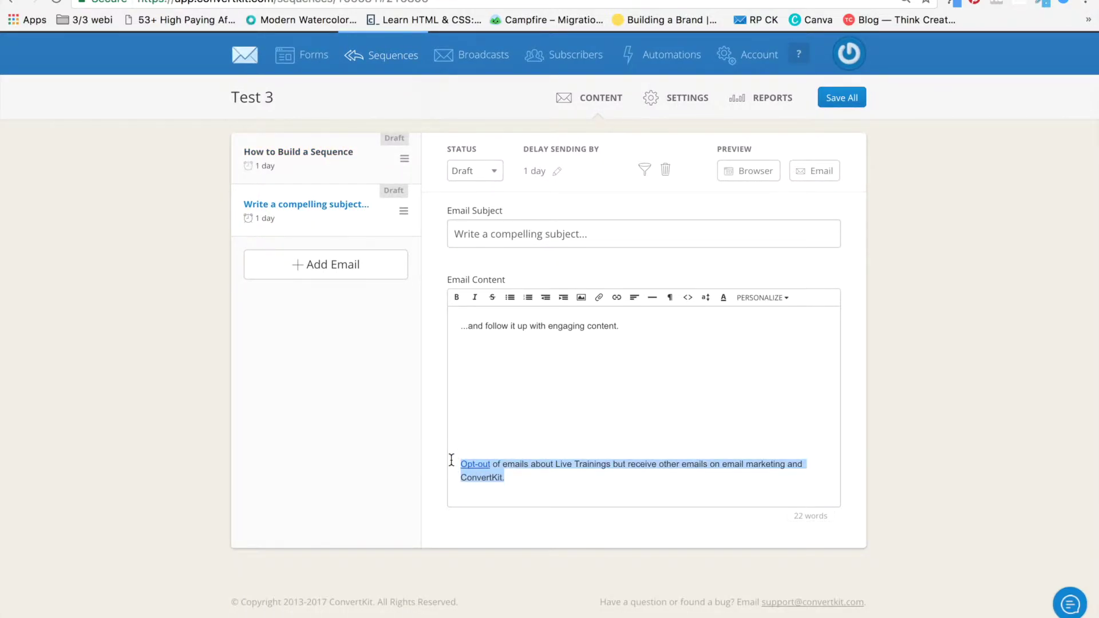
pyautogui.click(450, 459)
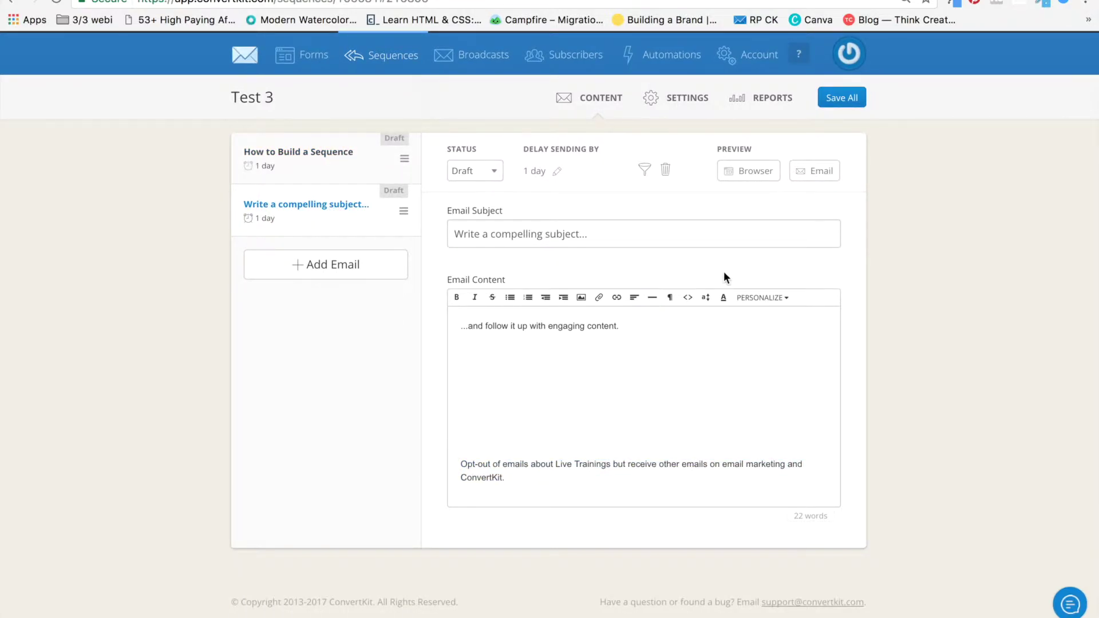
# Add a third email ending with the pasted Opt-out paragraph, saving all emails before and after
pyautogui.click(856, 96)
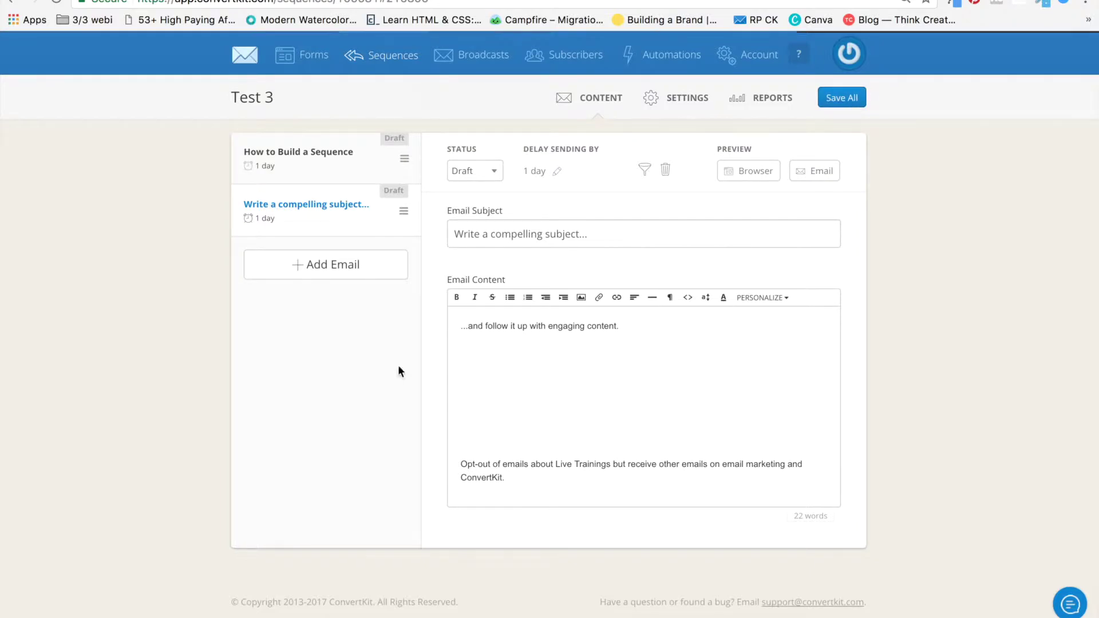
pyautogui.click(316, 275)
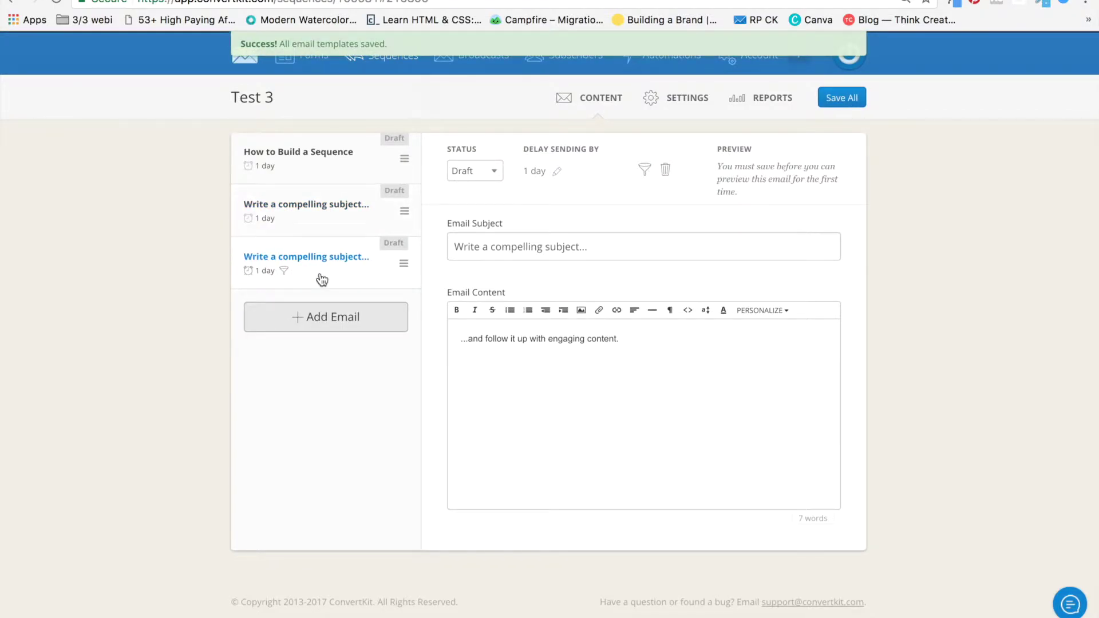
pyautogui.click(523, 489)
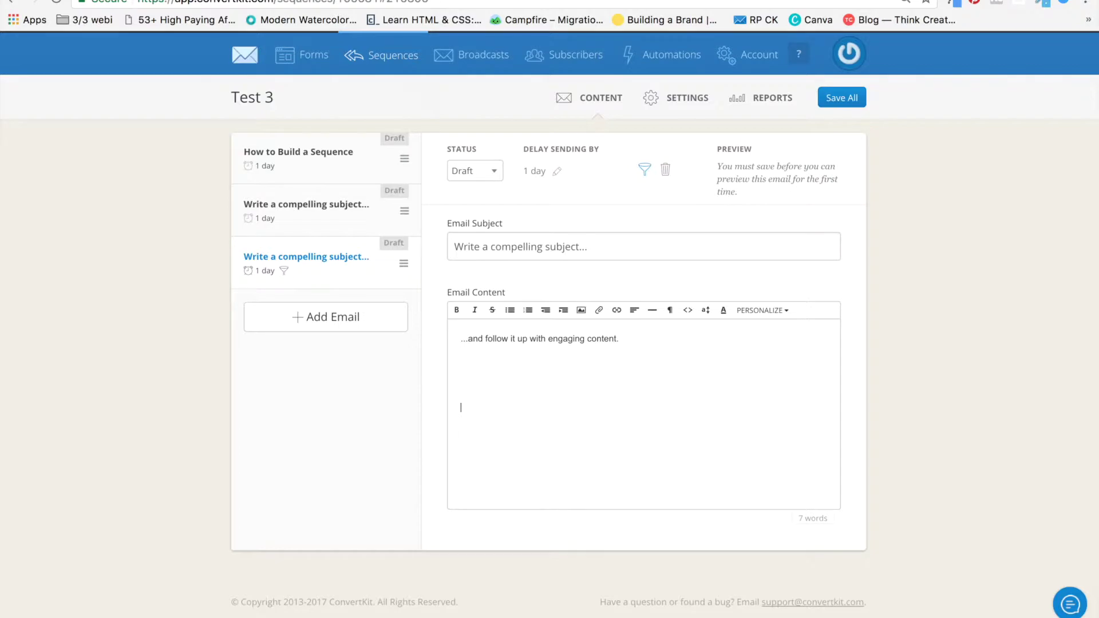
pyautogui.hotkey('ctrl', 'v')
pyautogui.press('Return')
pyautogui.press('Return')
pyautogui.press('Return')
pyautogui.press('Return')
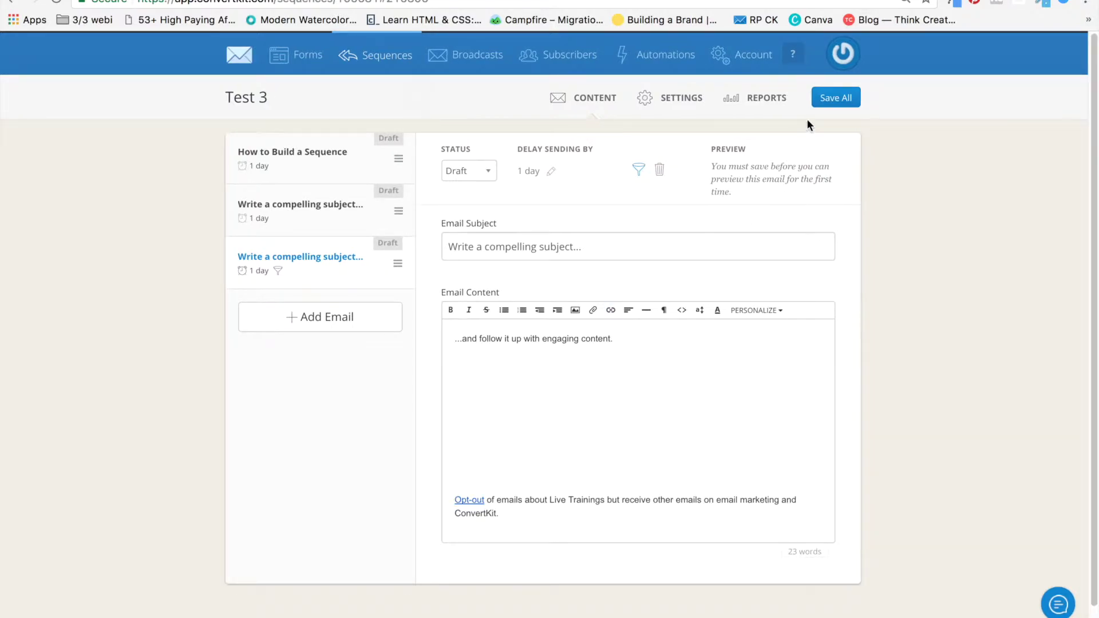
pyautogui.click(844, 106)
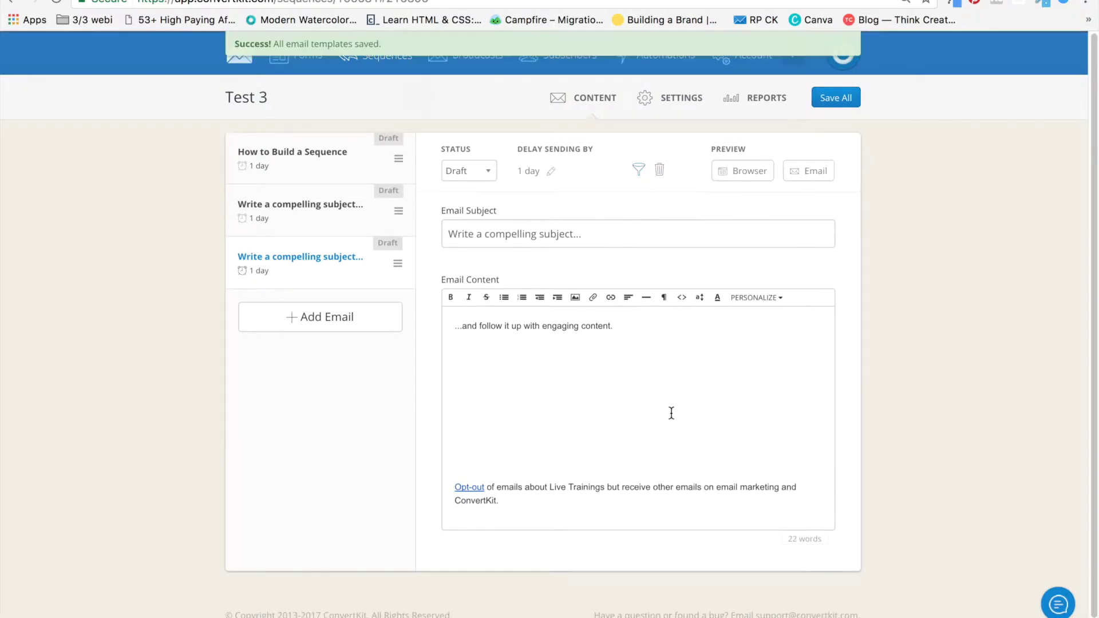
# Preview the third email in the browser to check its Opt-out link above the Unsubscribe footer
pyautogui.click(748, 171)
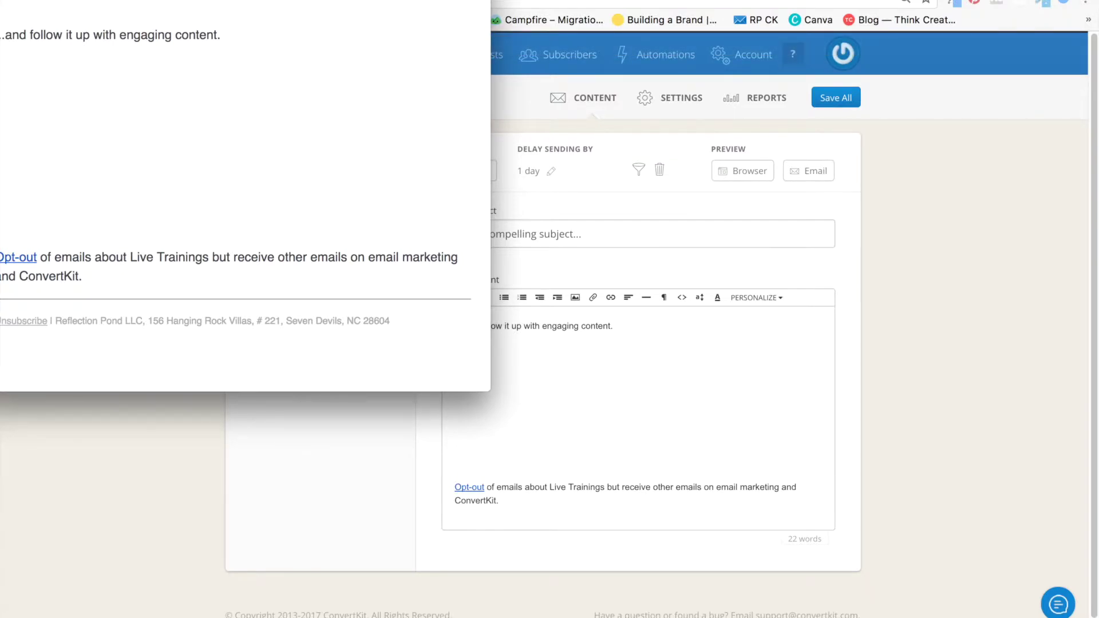
pyautogui.moveTo(283, 0); pyautogui.dragTo(626, 89)
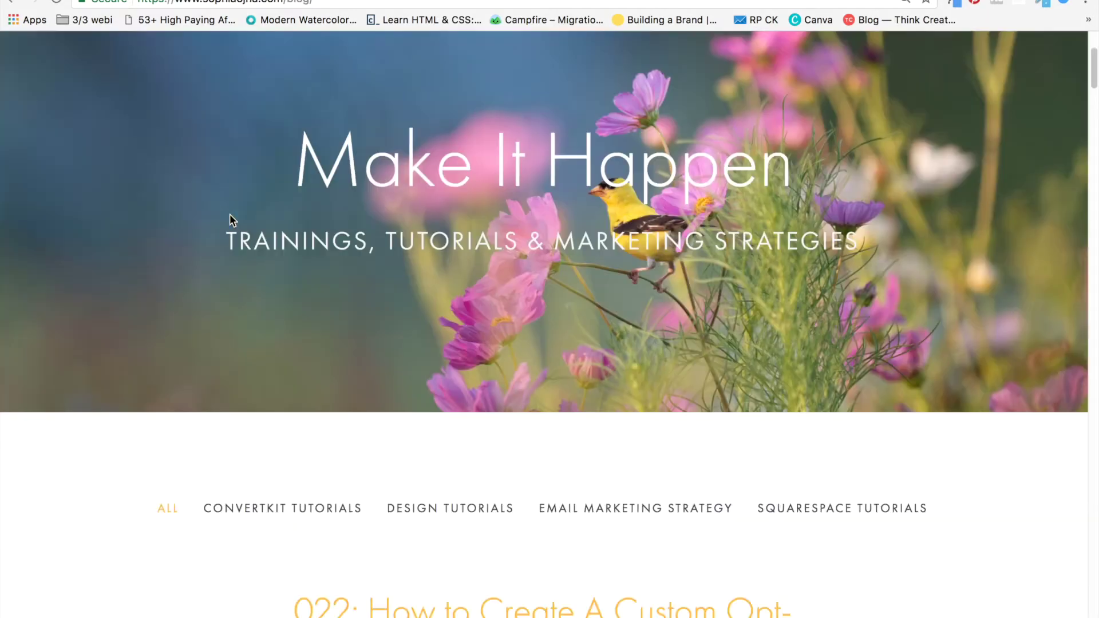
pyautogui.scroll(-15, 230, 216)
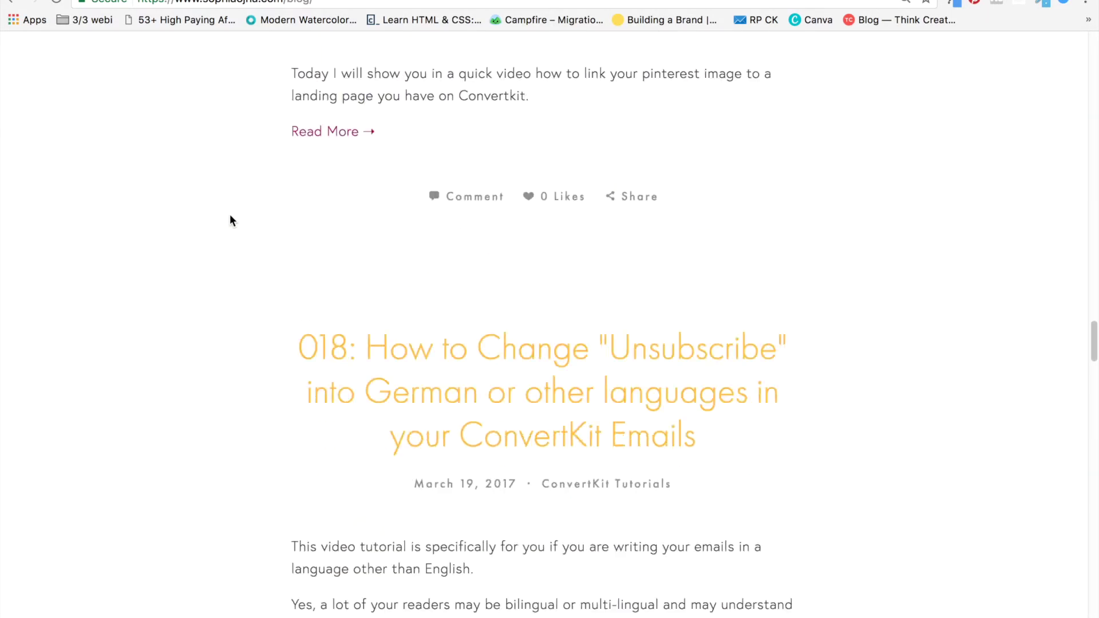
pyautogui.scroll(-20, 230, 216)
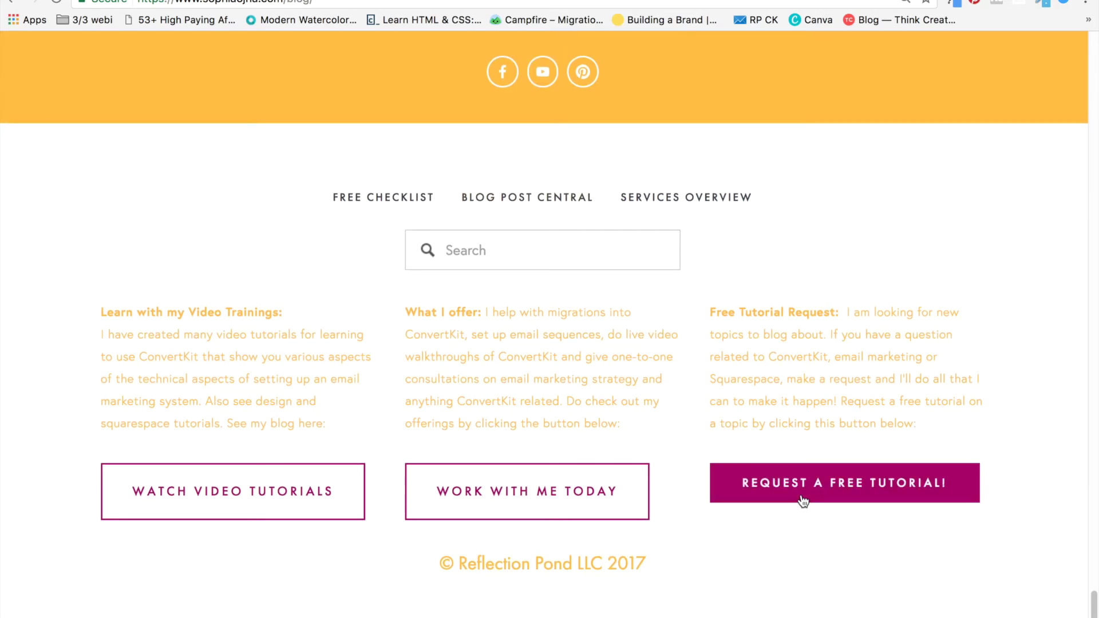
pyautogui.click(801, 495)
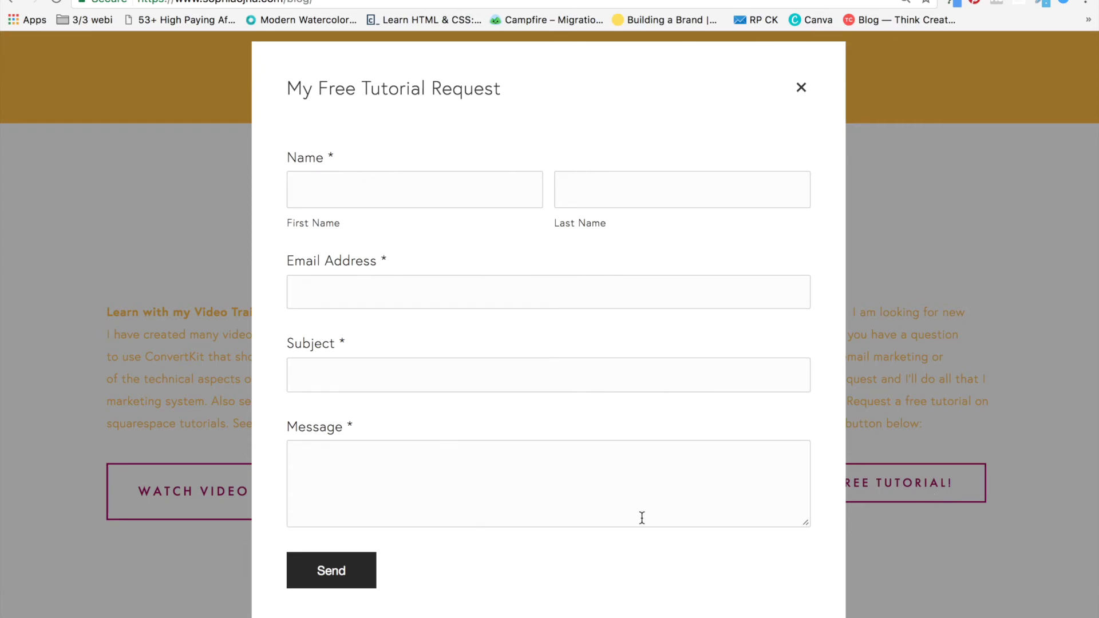
pyautogui.click(802, 89)
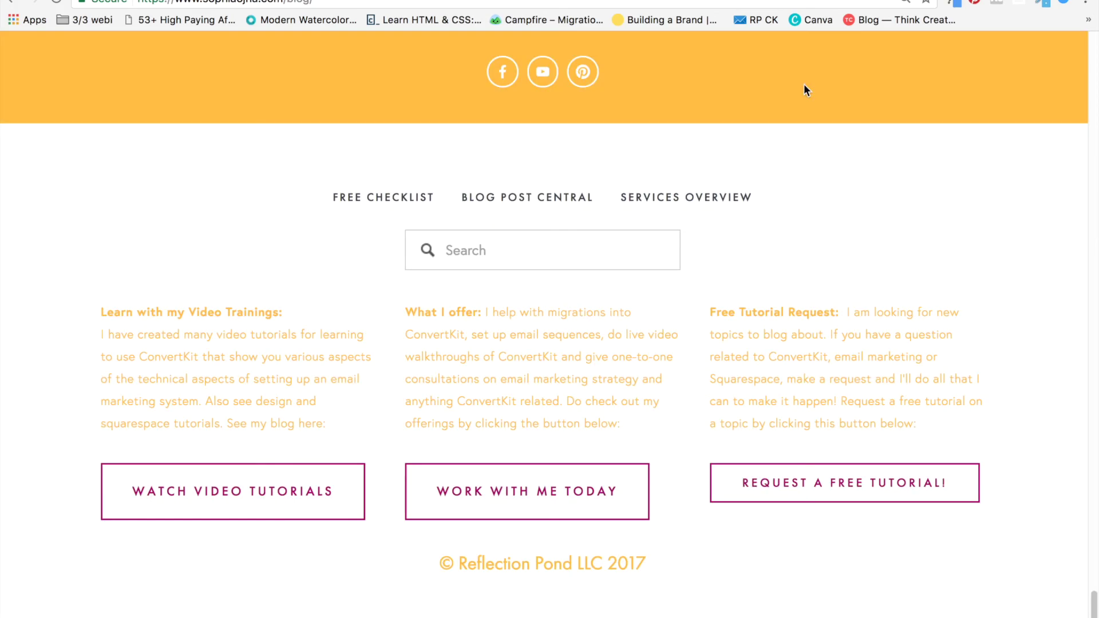